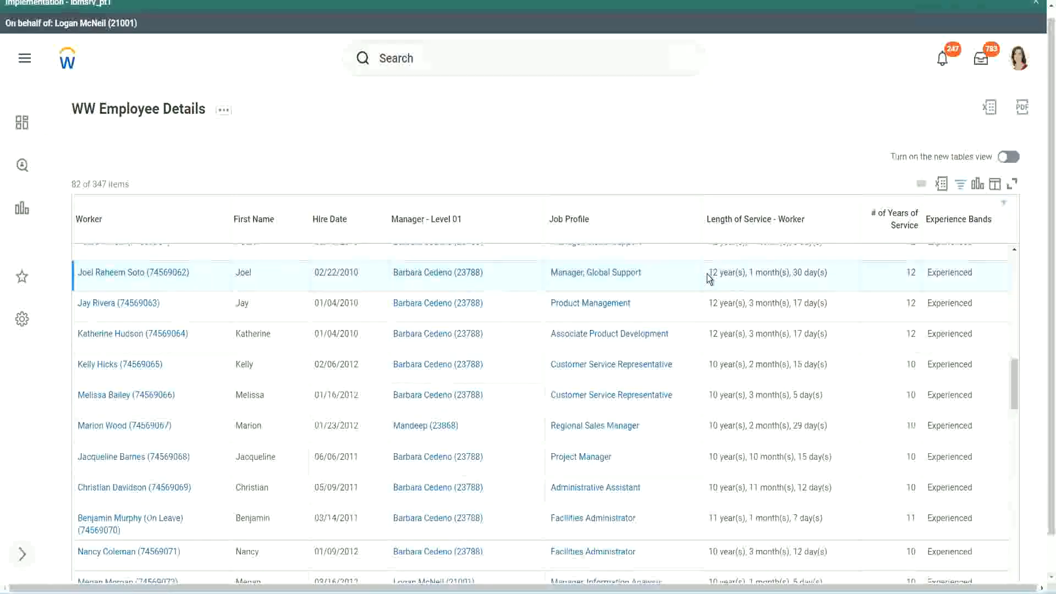
Step: Compare the length of service with the number of years of service for the Manager, Global Support worker hired 02/22/2010
{"action": "left_click_drag", "start_coordinate": [709, 273], "coordinate": [748, 272]}
{"action": "double_click", "coordinate": [801, 272]}
{"action": "key", "text": "shift+Right"}
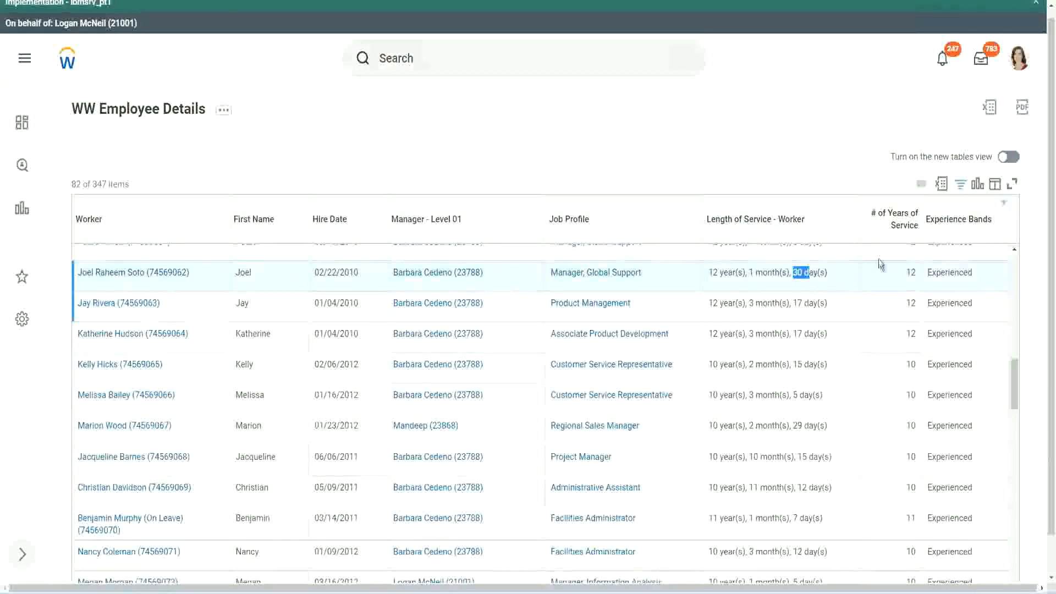
{"action": "left_click", "coordinate": [883, 283]}
{"action": "double_click", "coordinate": [884, 284]}
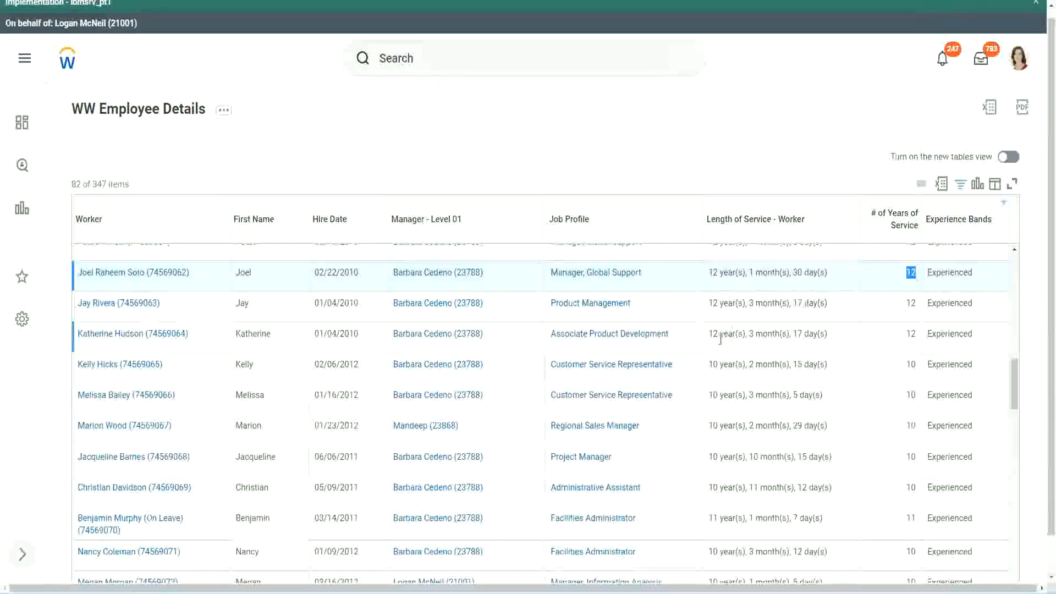
Step: Compare the length of service with the number of years of service in the Administrative Assistant row
{"action": "left_click", "coordinate": [729, 488]}
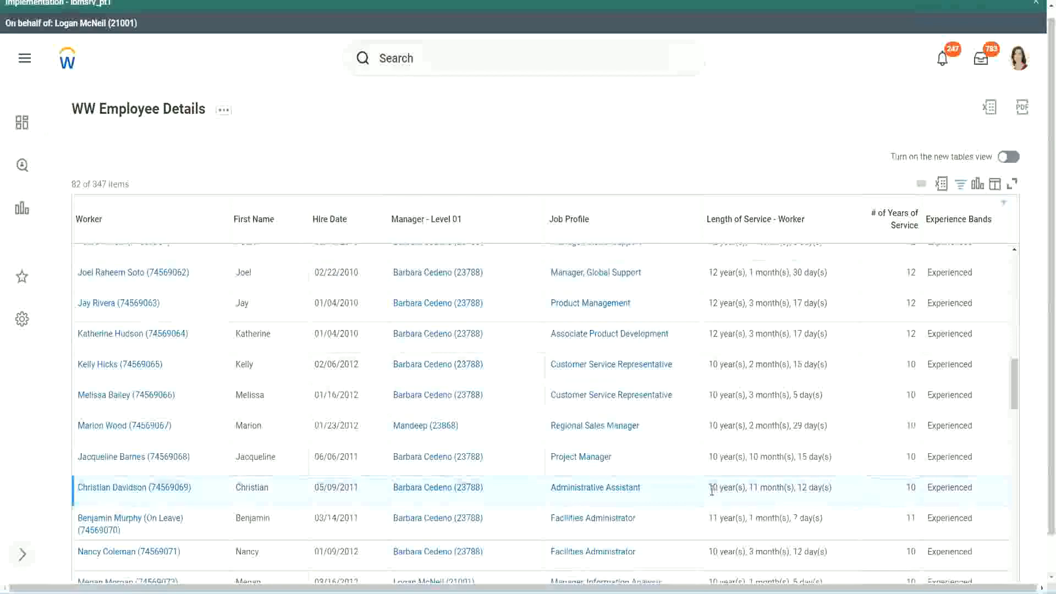
{"action": "double_click", "coordinate": [759, 486]}
{"action": "double_click", "coordinate": [803, 487]}
{"action": "left_click", "coordinate": [819, 487]}
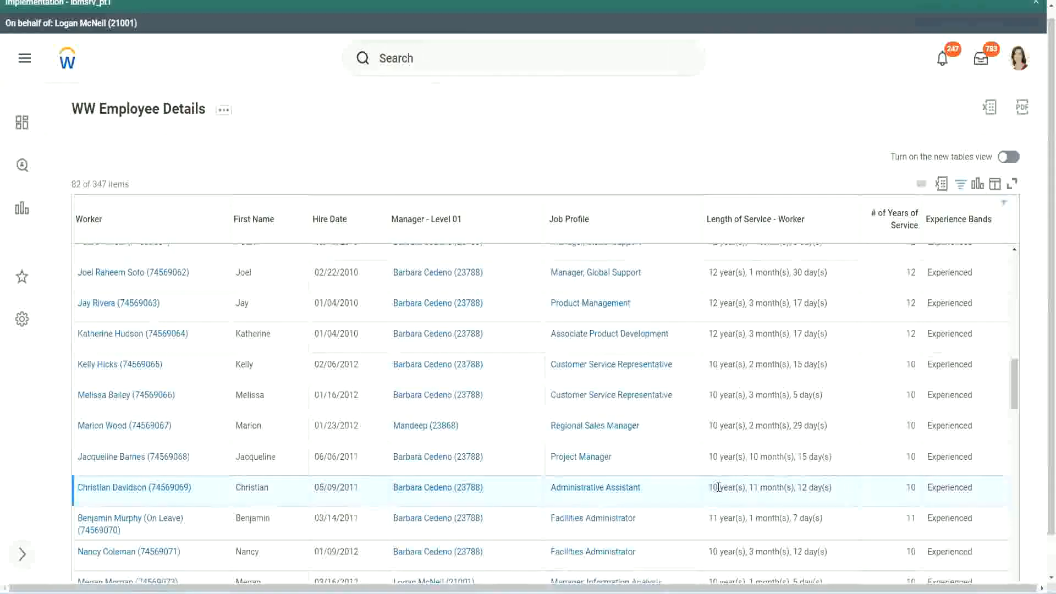
{"action": "double_click", "coordinate": [910, 488]}
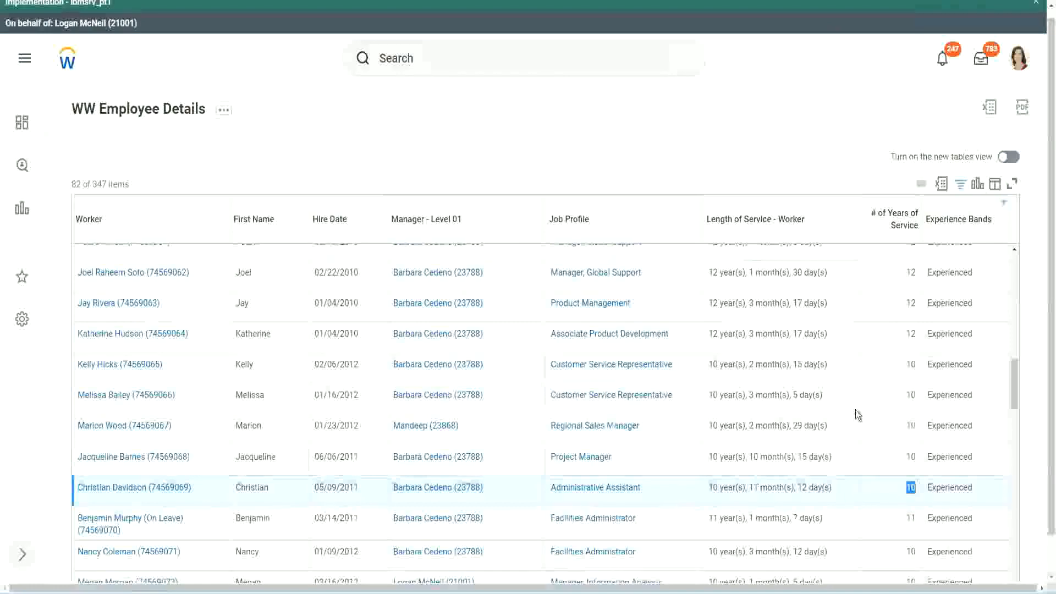
{"action": "left_click", "coordinate": [908, 348]}
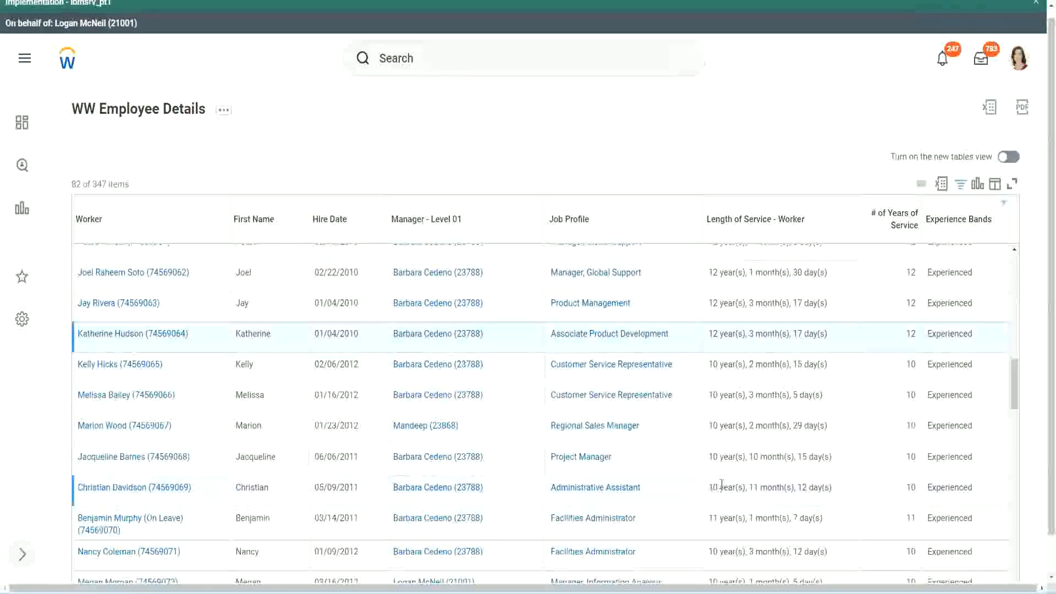
{"action": "left_click_drag", "start_coordinate": [722, 484], "coordinate": [709, 486]}
{"action": "left_click", "coordinate": [798, 484]}
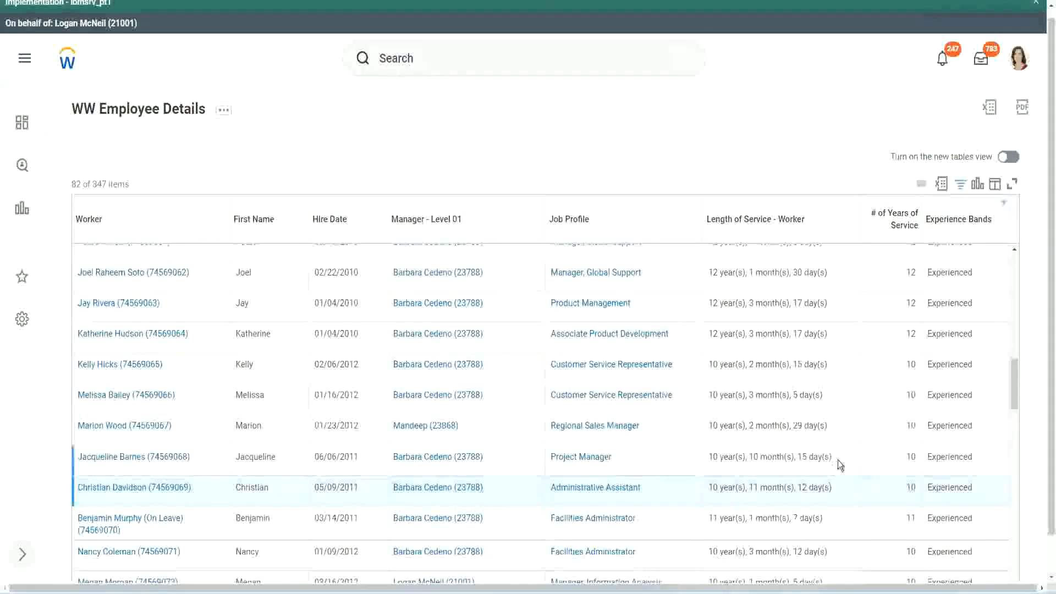
Step: Check the years-of-service values of the first Manager, Global Support row and the Administrative Assistant row against their full service lengths
{"action": "double_click", "coordinate": [912, 274]}
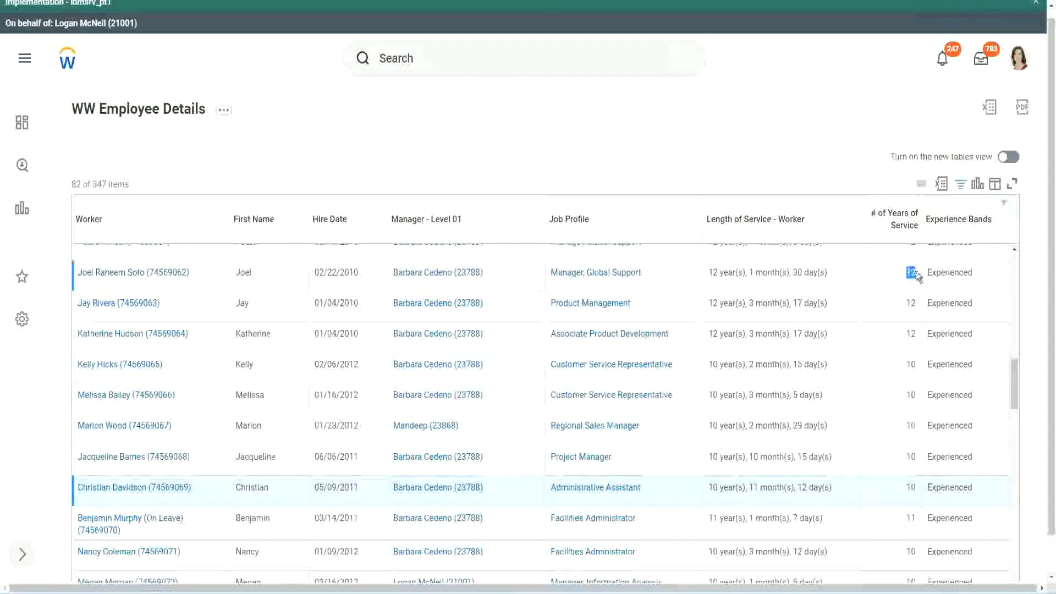
{"action": "left_click_drag", "start_coordinate": [710, 273], "coordinate": [841, 267]}
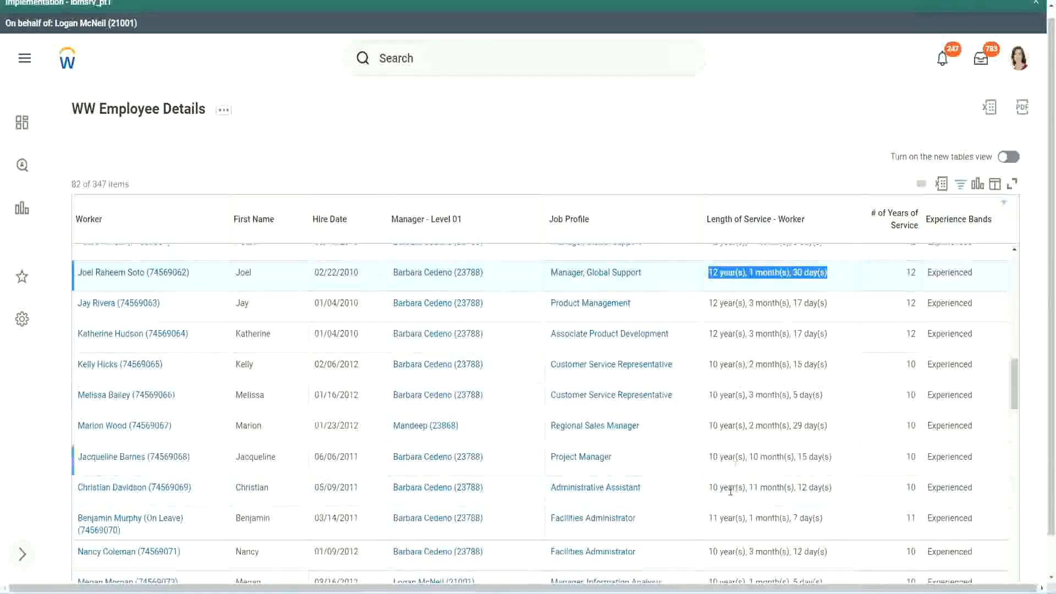
{"action": "left_click", "coordinate": [814, 488]}
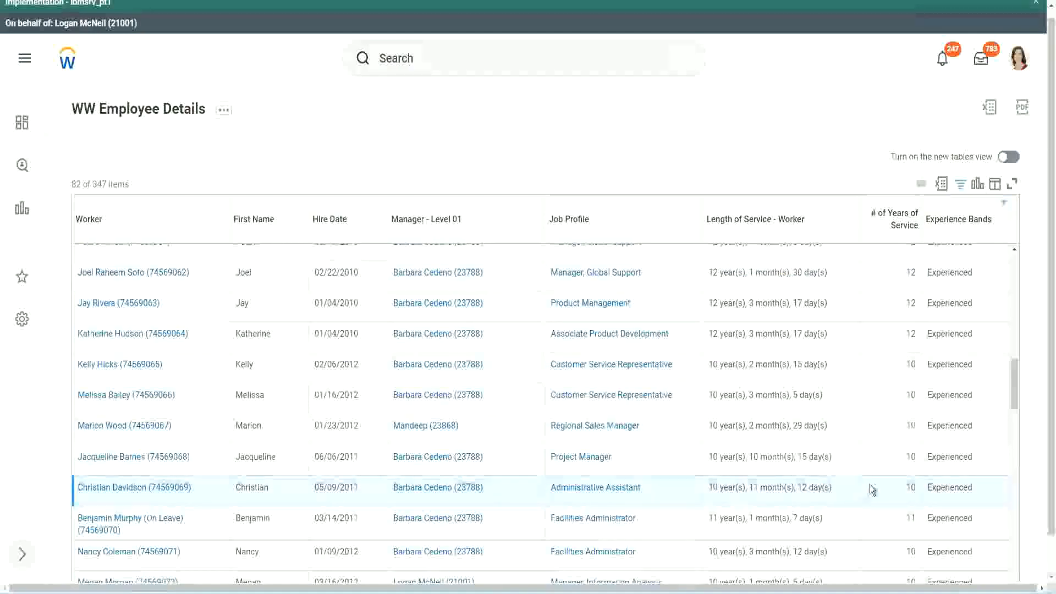
{"action": "double_click", "coordinate": [909, 488]}
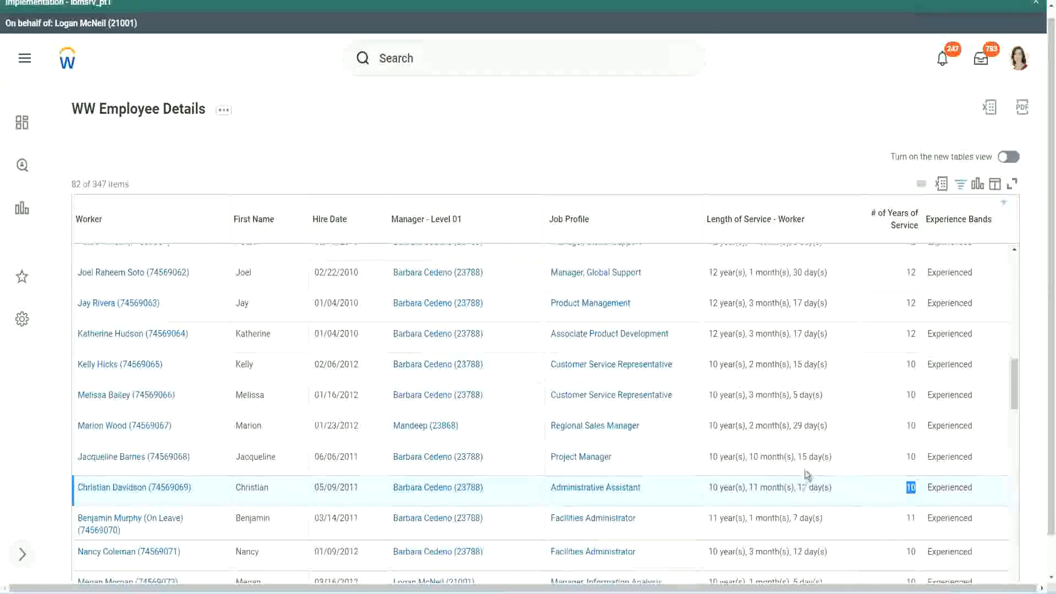
{"action": "left_click", "coordinate": [872, 490]}
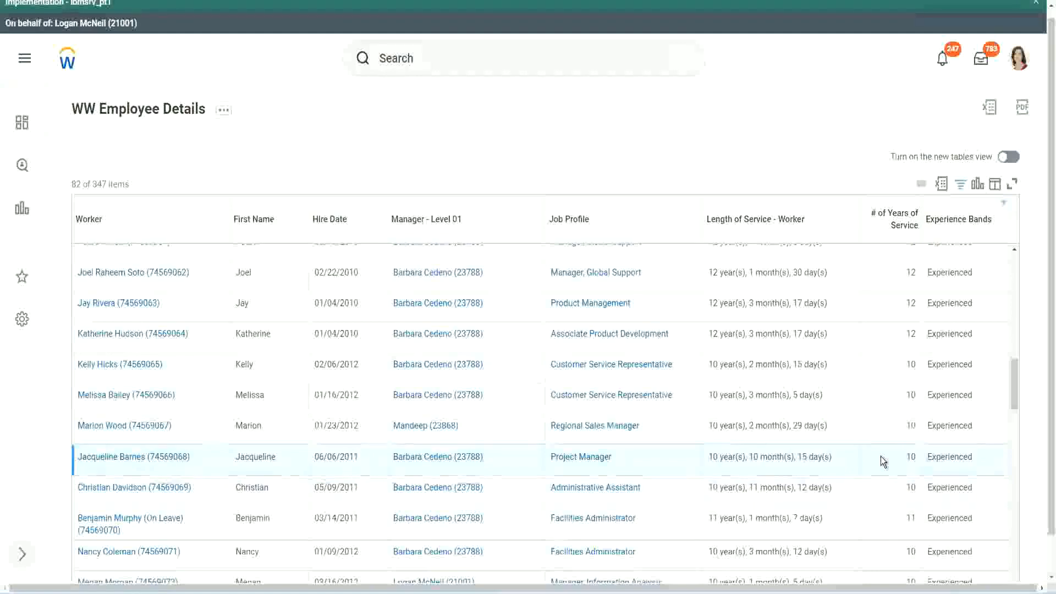
Step: Compare the number of years of service with the length of service in the Project Manager row
{"action": "double_click", "coordinate": [911, 457]}
{"action": "left_click", "coordinate": [911, 457]}
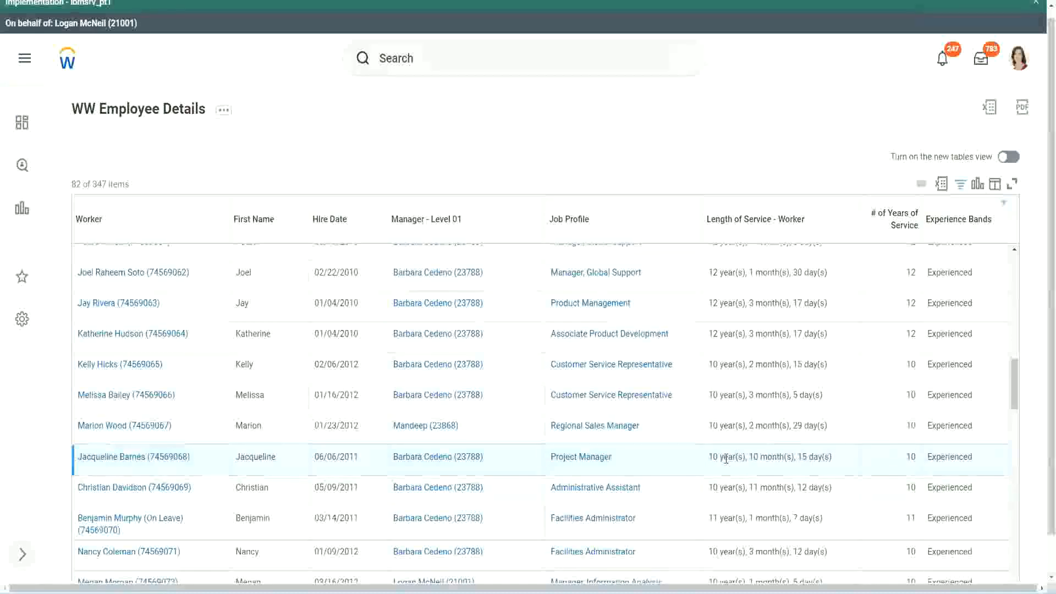
{"action": "double_click", "coordinate": [755, 457]}
{"action": "left_click", "coordinate": [789, 457]}
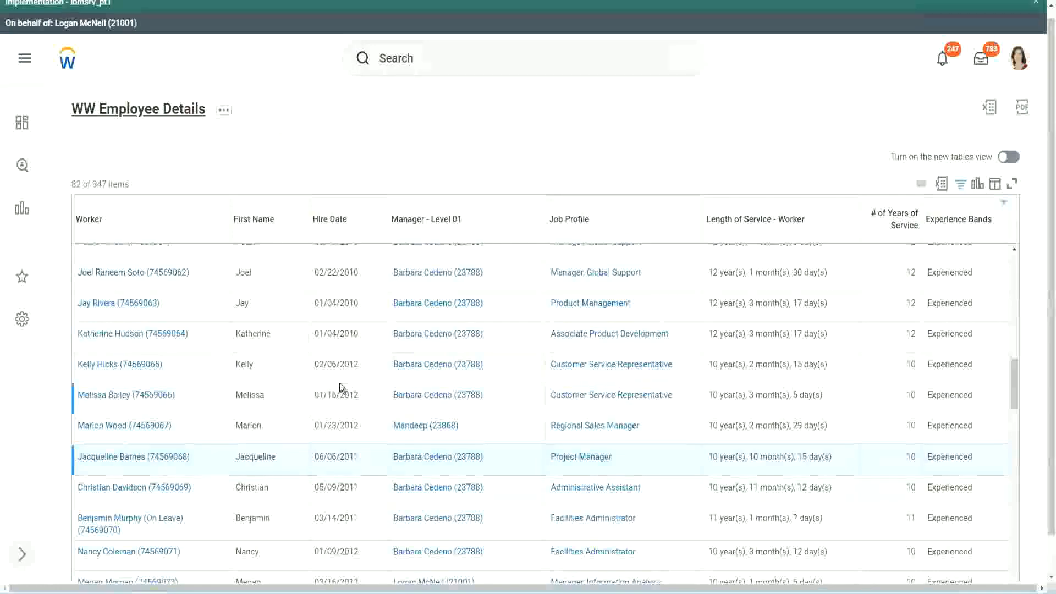
Step: Open the calculated field CF-WW-Eval Exp-Derive Experience Bands from Years of Service in a new tab and dismiss the Implementation banner
{"action": "scroll", "coordinate": [344, 380], "scroll_direction": "down", "scroll_amount": 5}
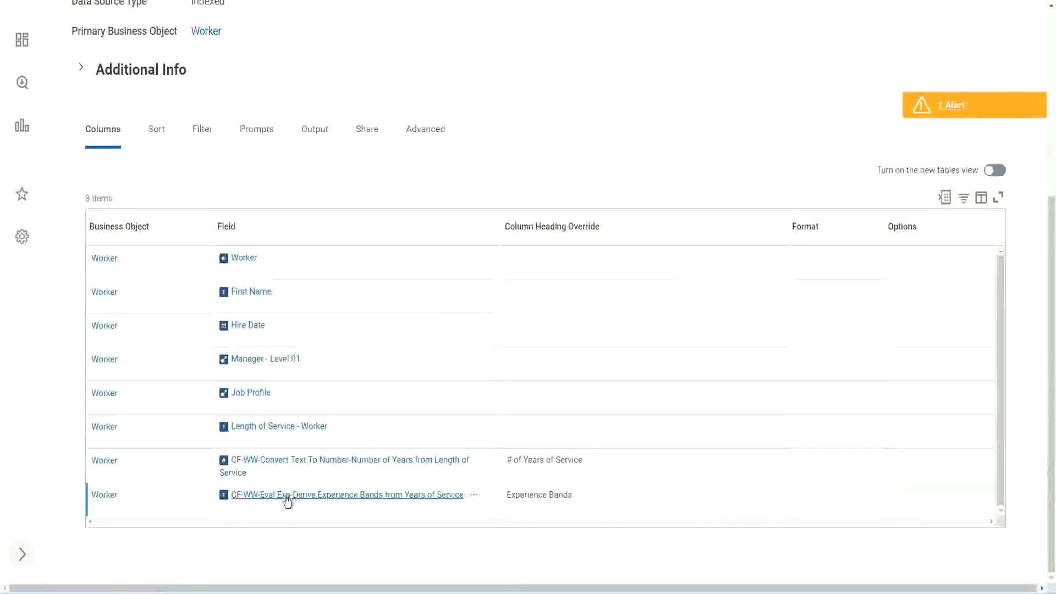
{"action": "right_click", "coordinate": [286, 498]}
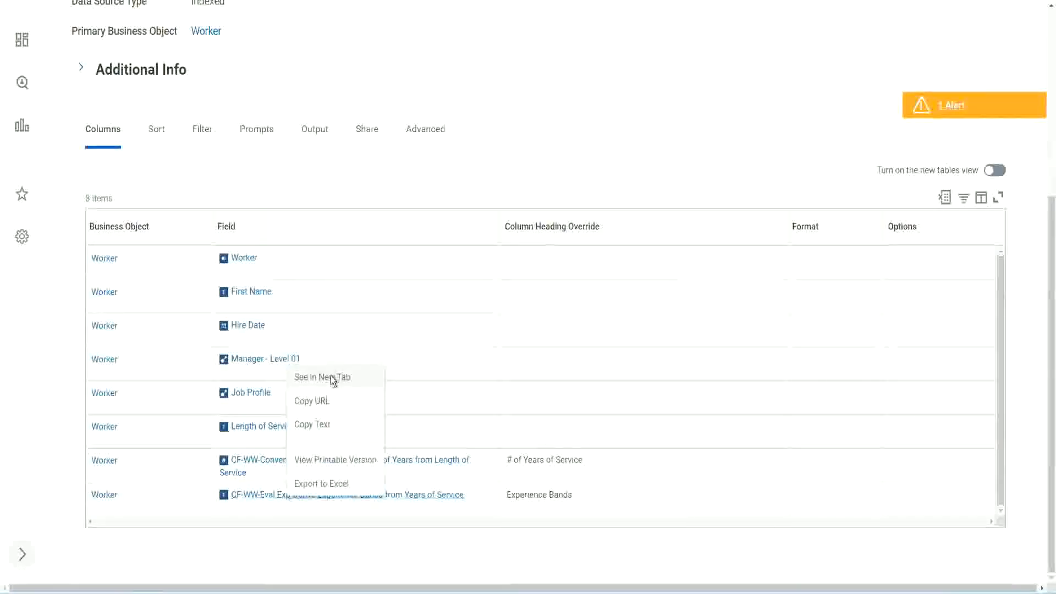
{"action": "left_click", "coordinate": [331, 376]}
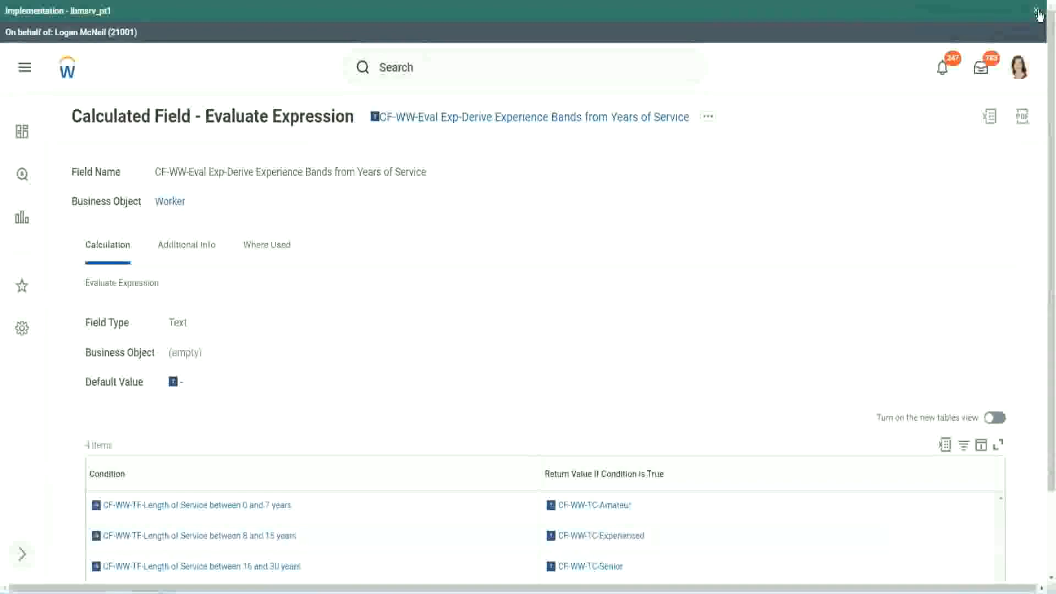
{"action": "left_click", "coordinate": [1037, 12]}
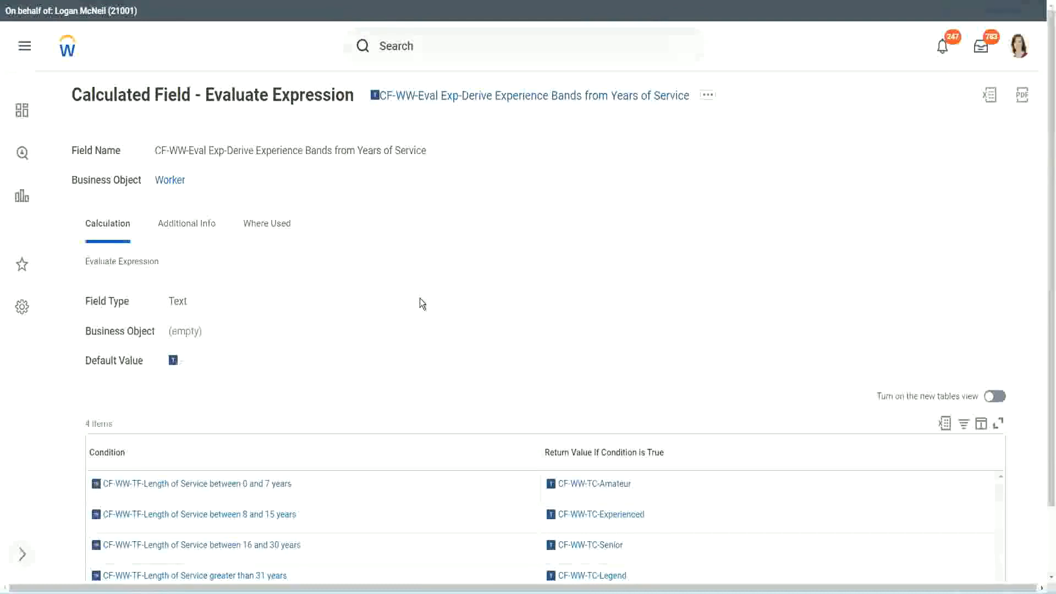
Step: Copy the name of the evaluate-expression calculated field from its page heading
{"action": "scroll", "coordinate": [429, 308], "scroll_direction": "down", "scroll_amount": 2}
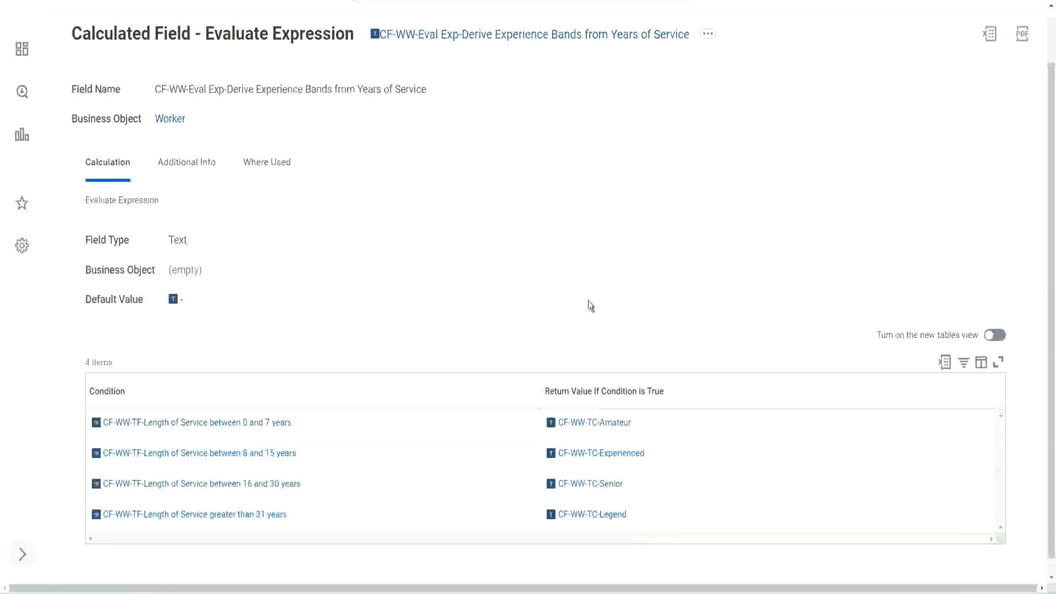
{"action": "left_click", "coordinate": [479, 388]}
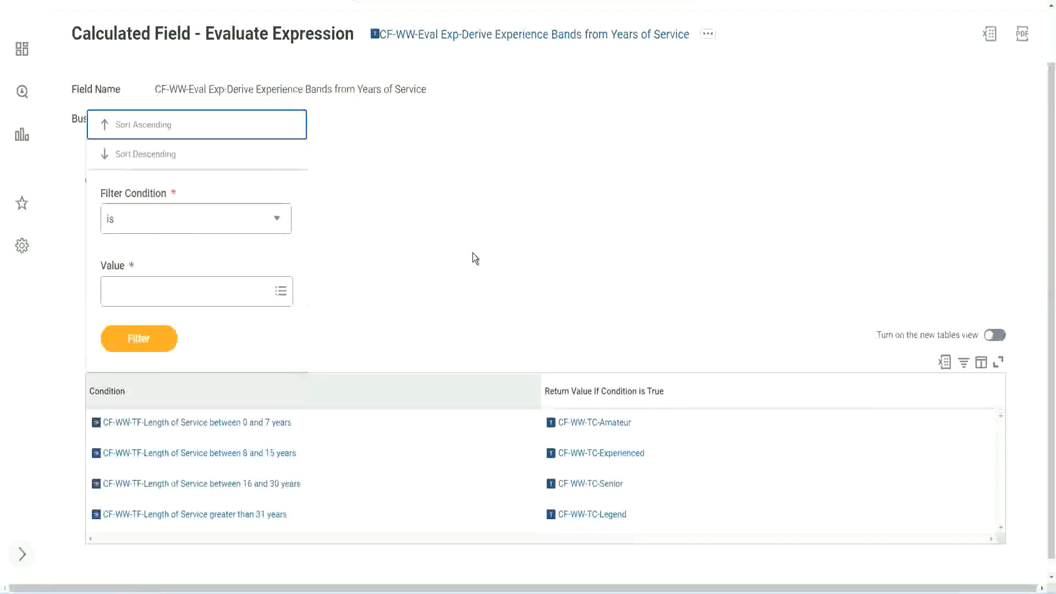
{"action": "left_click", "coordinate": [473, 257]}
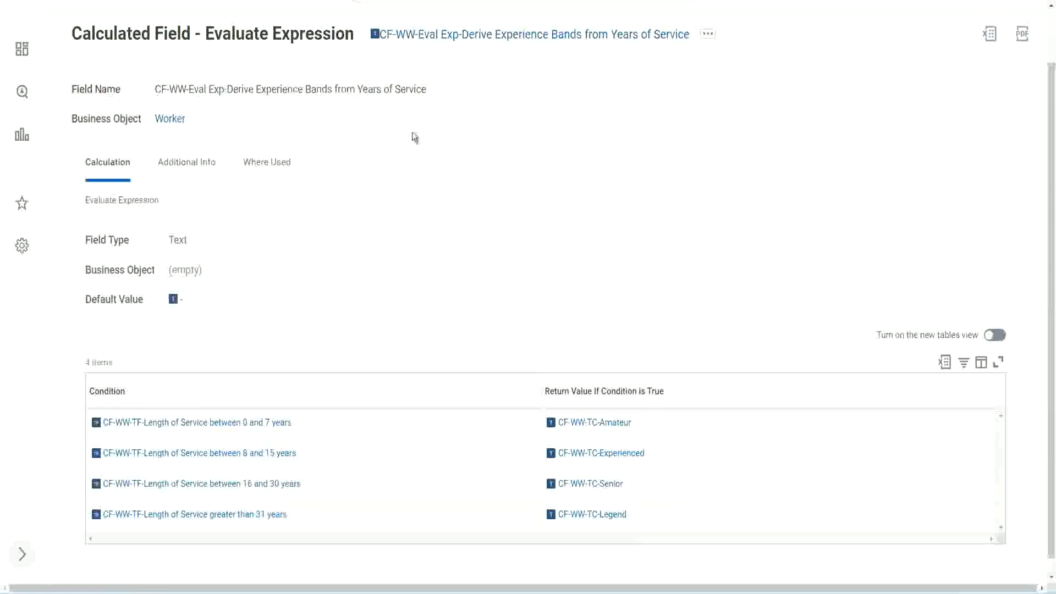
{"action": "right_click", "coordinate": [465, 37]}
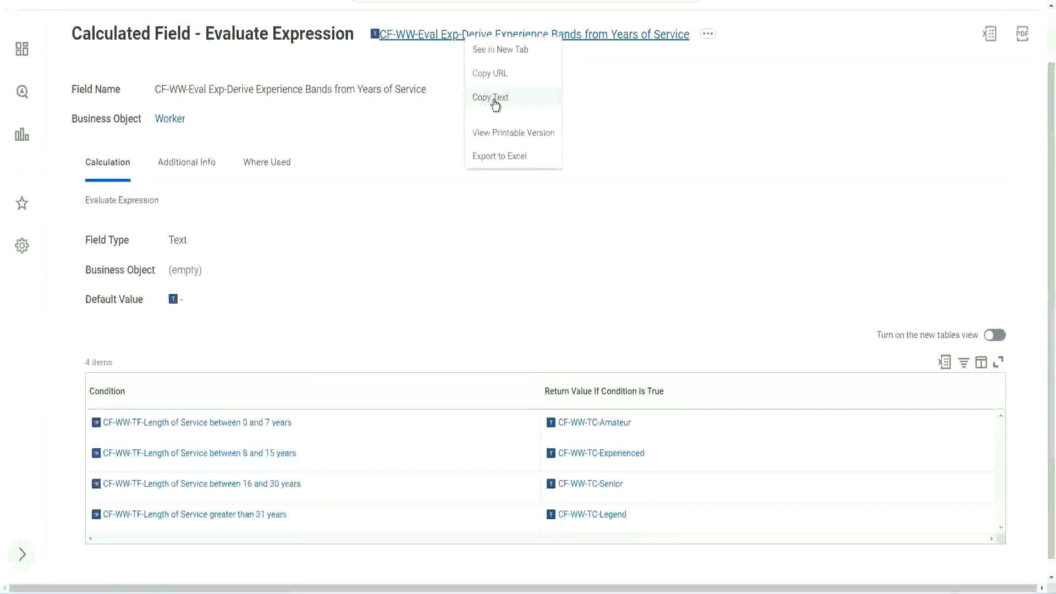
{"action": "left_click", "coordinate": [495, 104]}
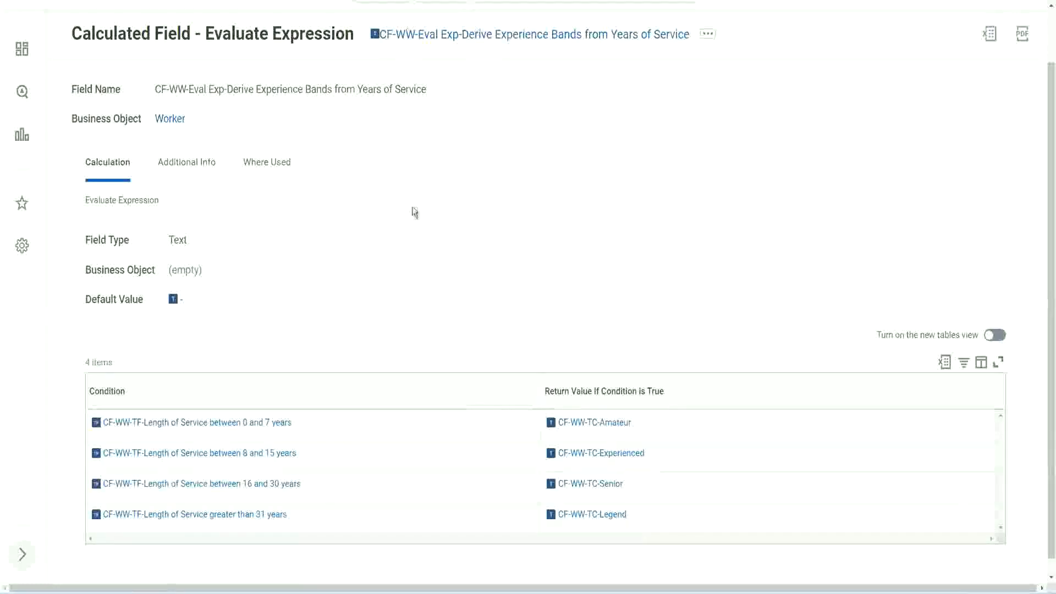
Step: Return to the WW Employee Details report definition, search for "create cal field" and start the Create Calculated Field task
{"action": "scroll", "coordinate": [411, 219], "scroll_direction": "up", "scroll_amount": 1}
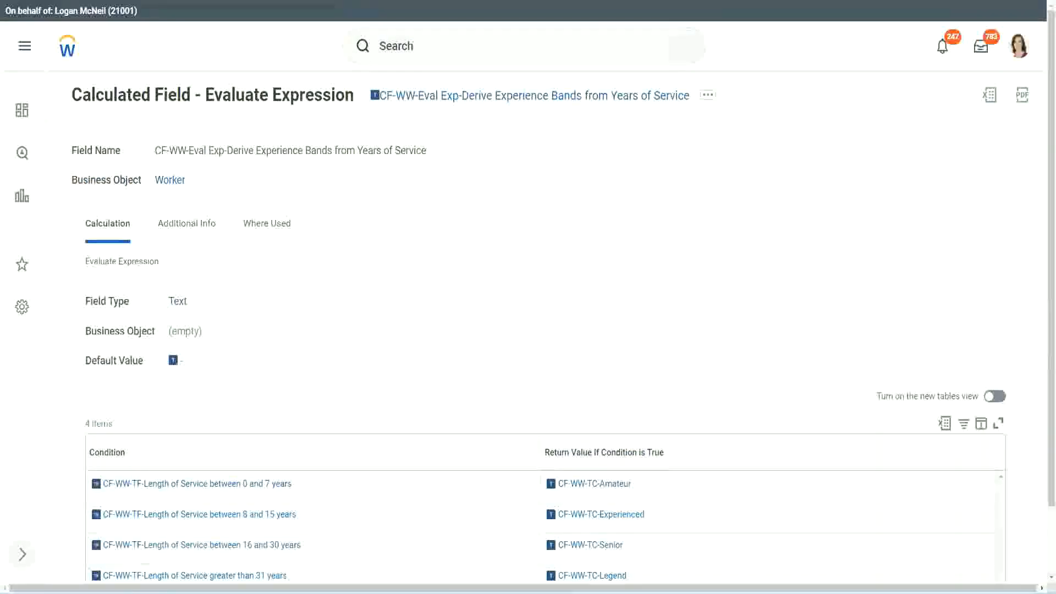
{"action": "key", "text": "ctrl+shift+Tab"}
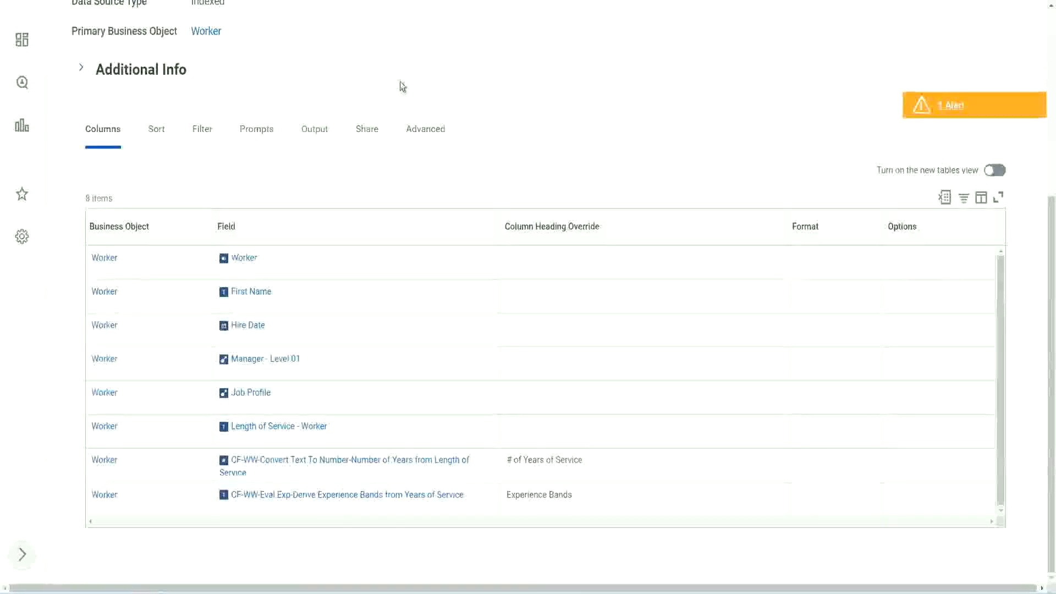
{"action": "scroll", "coordinate": [401, 87], "scroll_direction": "up", "scroll_amount": 5}
{"action": "left_click", "coordinate": [428, 67]}
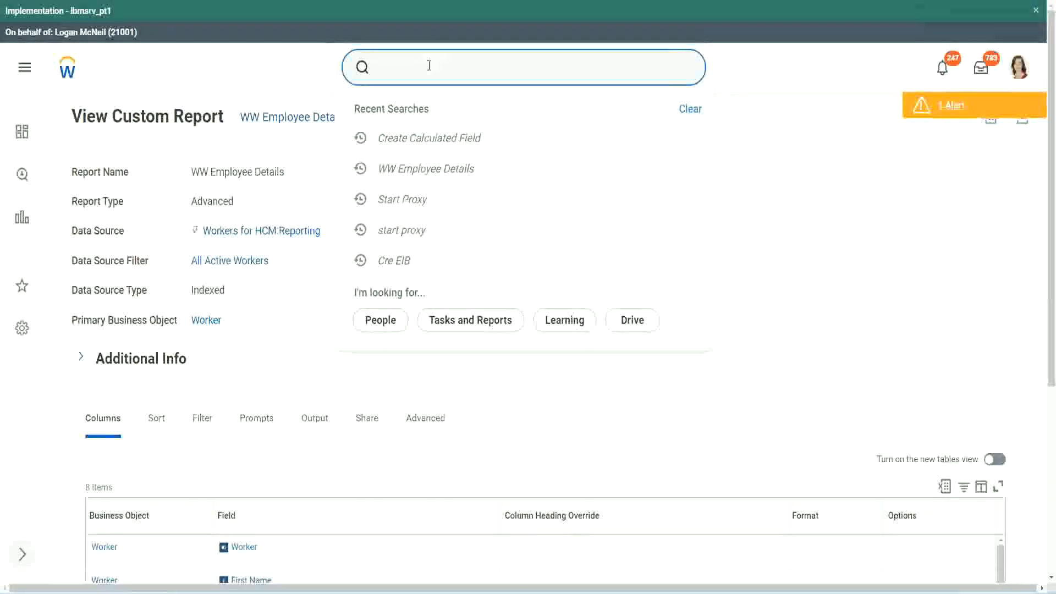
{"action": "type", "text": "create cal field"}
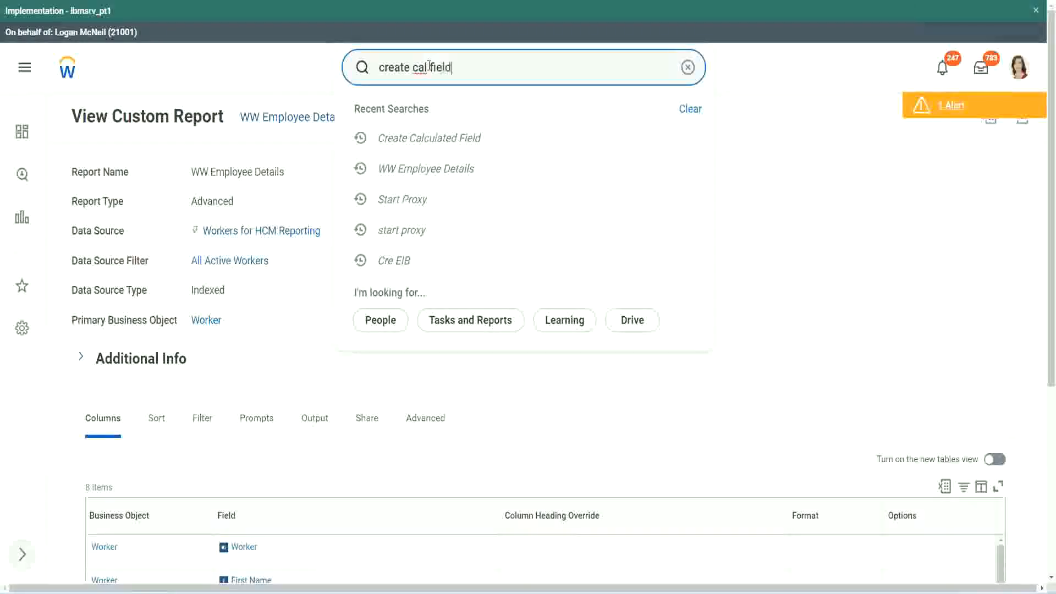
{"action": "left_click", "coordinate": [441, 112]}
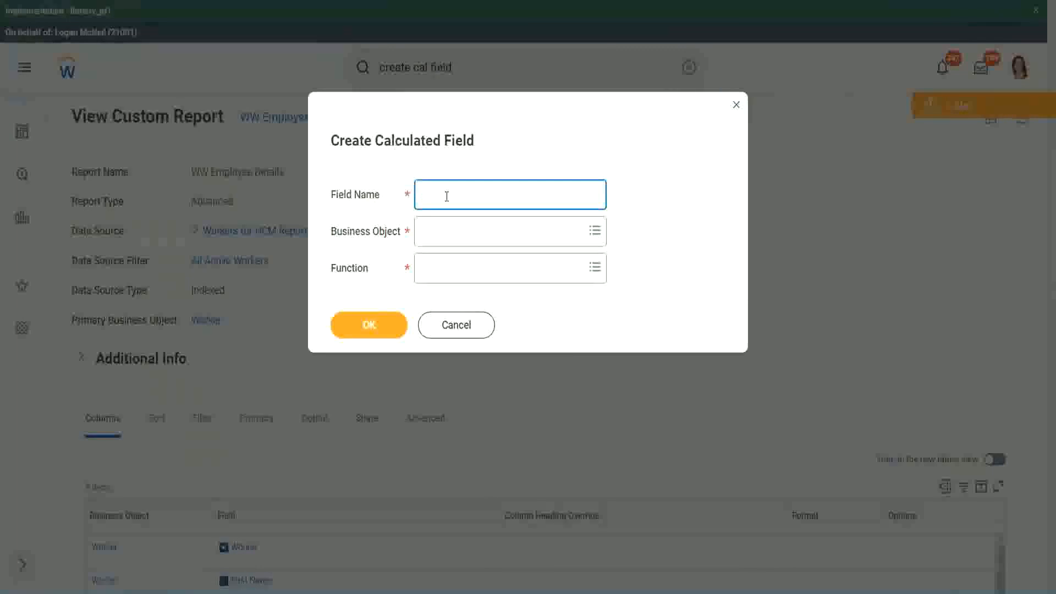
Step: Paste the copied name CF-WW-Eval Exp-Derive Experience Bands from Years of Service as the new calculated field's name
{"action": "key", "text": "ctrl+v"}
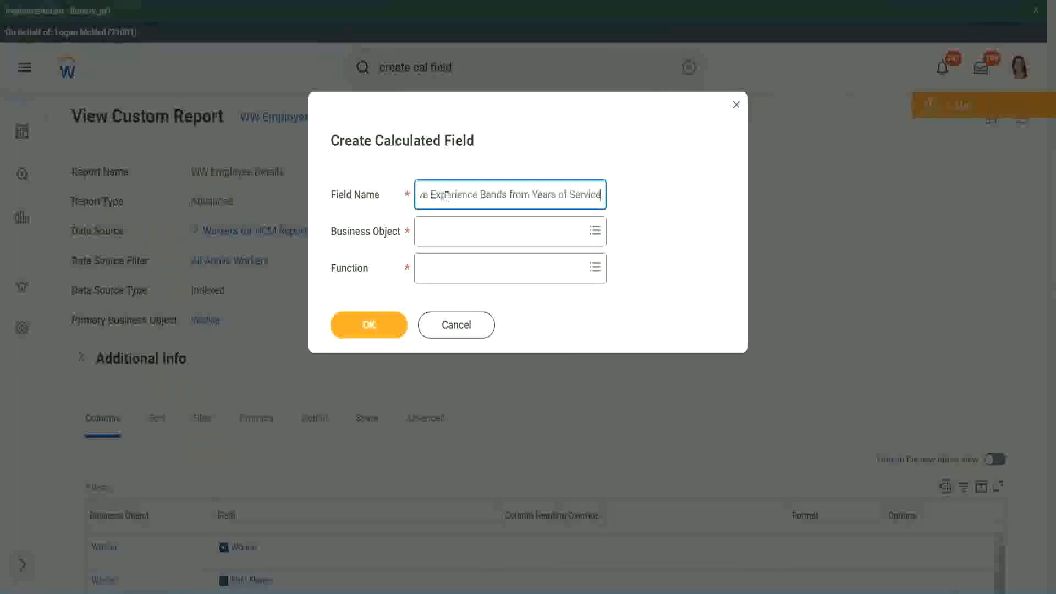
{"action": "left_click_drag", "start_coordinate": [476, 195], "coordinate": [386, 182]}
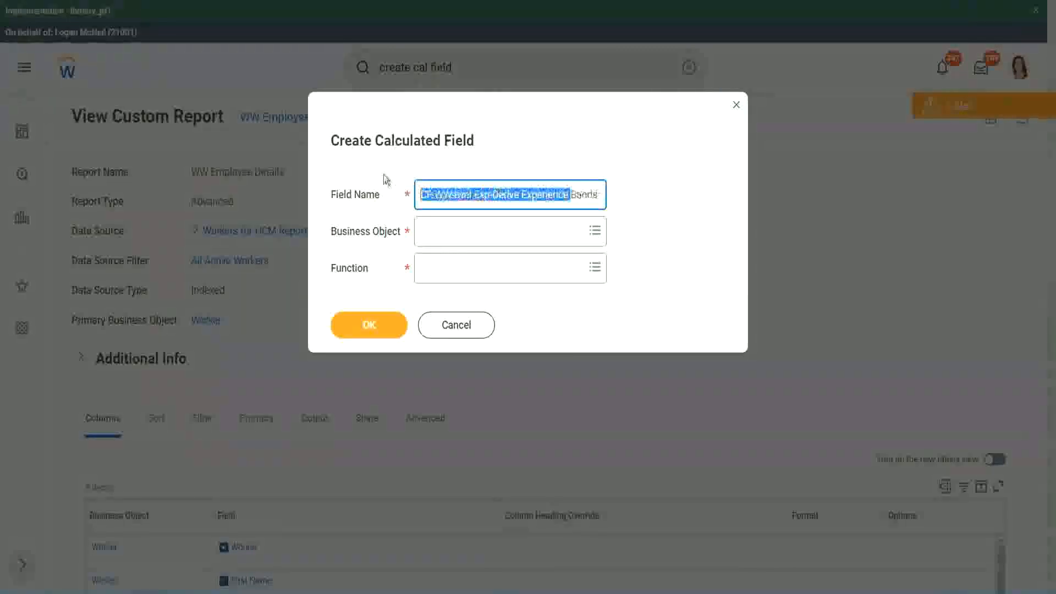
{"action": "left_click", "coordinate": [477, 196]}
Step: Insert "Bands" after "Eval Exp" so the field name begins CF-WW-Eval Exp Bands-Derive Experience
{"action": "double_click", "coordinate": [483, 195]}
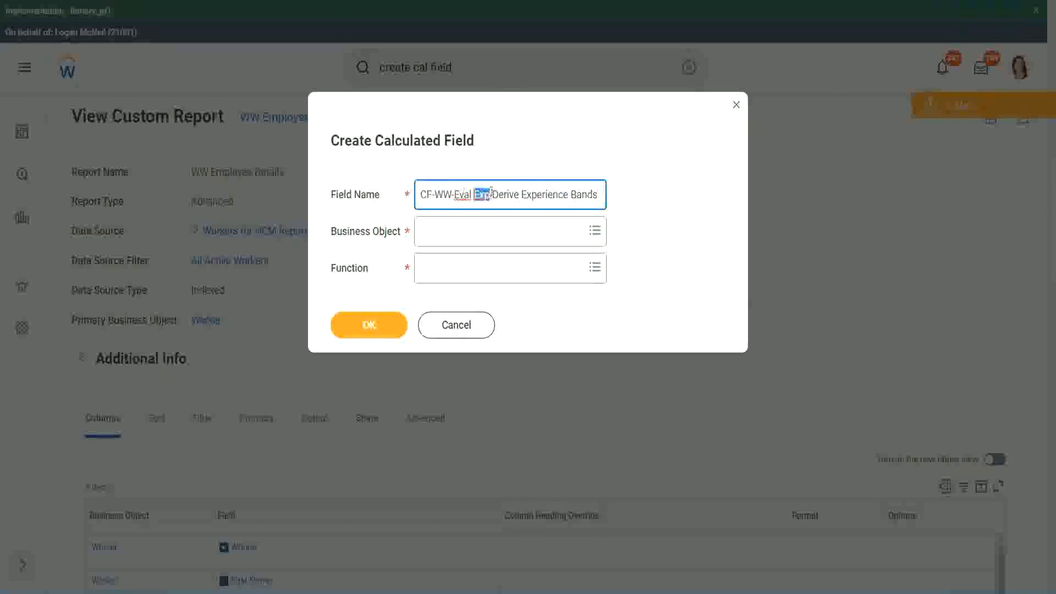
{"action": "left_click", "coordinate": [489, 194]}
{"action": "type", "text": "bands"}
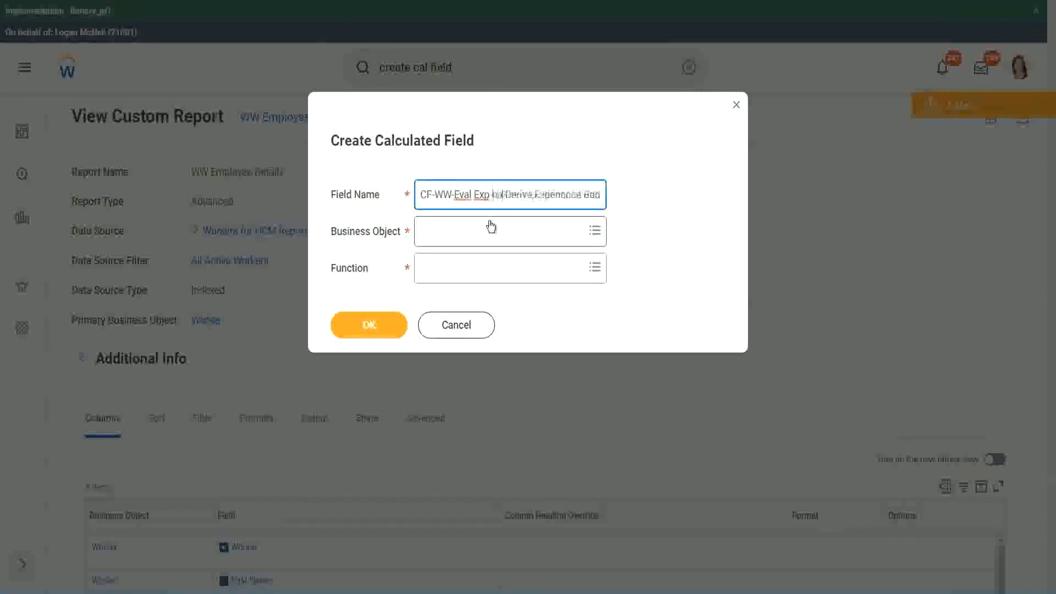
{"action": "key", "text": "Left"}
{"action": "key", "text": "Left"}
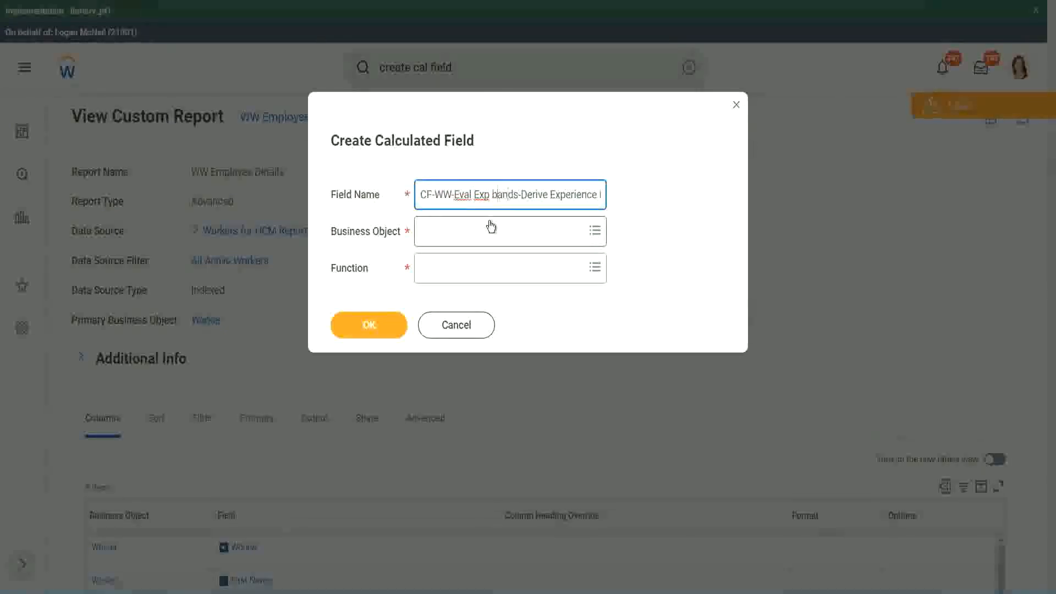
{"action": "key", "text": "shift+Left"}
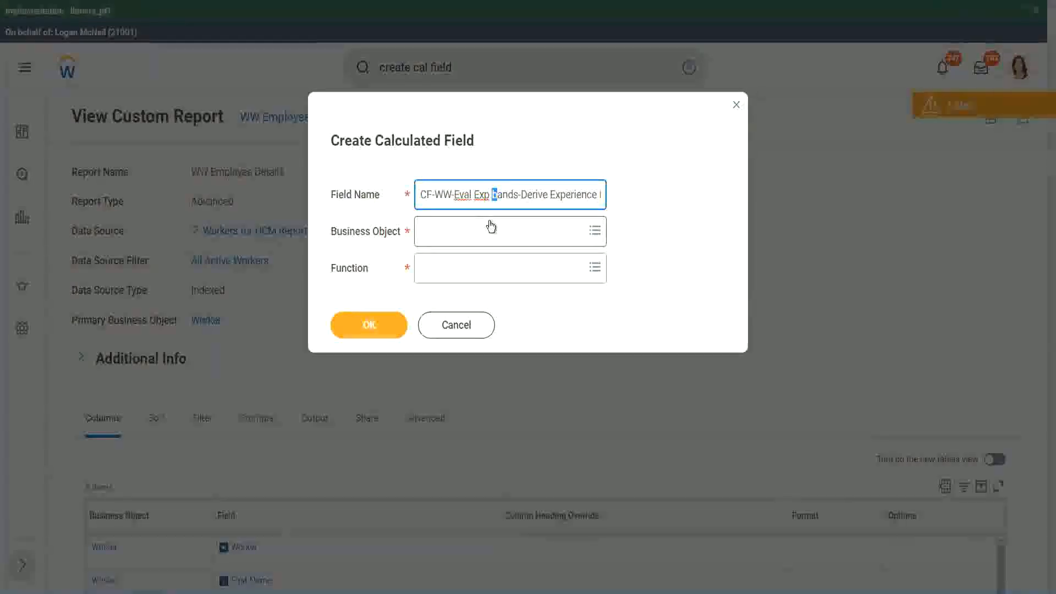
{"action": "type", "text": "B"}
{"action": "key", "text": "Right"}
{"action": "key", "text": "Right"}
{"action": "key", "text": "Right"}
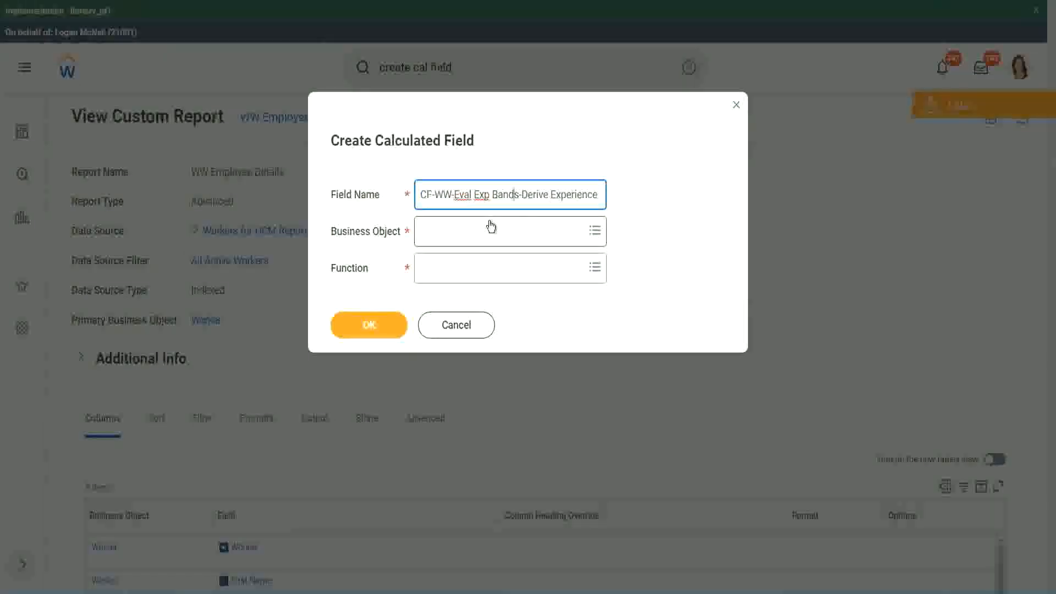
Step: Replace "Derive" with "Determine" in the field name so it ends in Determine Experience Bands from Years of Service
{"action": "key", "text": "End"}
{"action": "type", "text": "Bands from Years of"}
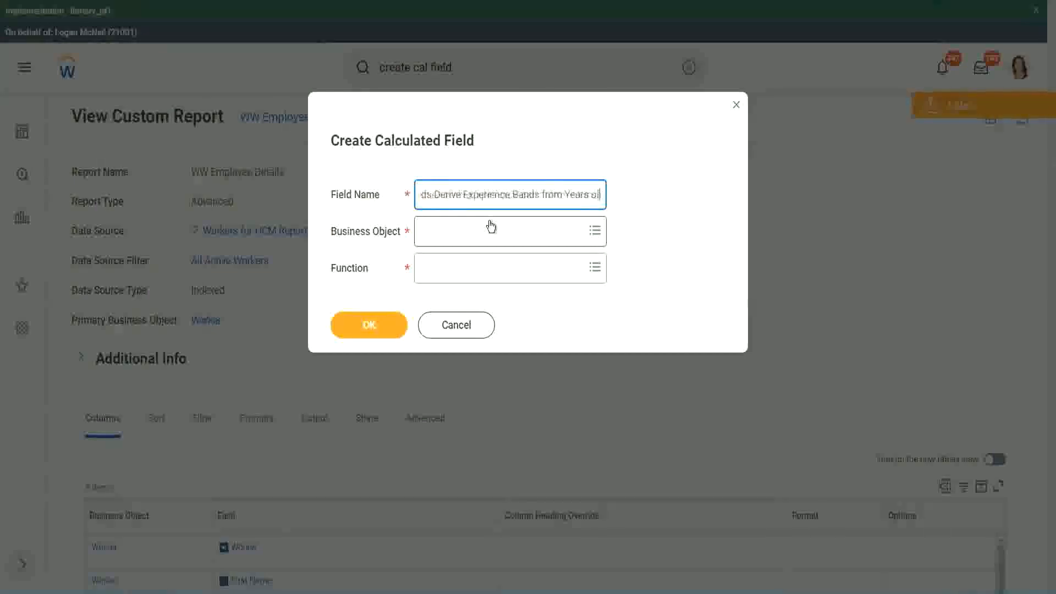
{"action": "key", "text": "Left"}
{"action": "key", "text": "Left"}
{"action": "key", "text": "Left"}
{"action": "key", "text": "Left"}
{"action": "key", "text": "Left"}
{"action": "key", "text": "Left"}
{"action": "key", "text": "Left"}
{"action": "key", "text": "Left"}
{"action": "key", "text": "Left"}
{"action": "key", "text": "Left"}
{"action": "key", "text": "Left"}
{"action": "key", "text": "Left"}
{"action": "key", "text": "Left"}
{"action": "key", "text": "Left"}
{"action": "key", "text": "Left"}
{"action": "key", "text": "Left"}
{"action": "key", "text": "Left"}
{"action": "key", "text": "Left"}
{"action": "key", "text": "Left"}
{"action": "key", "text": "Left"}
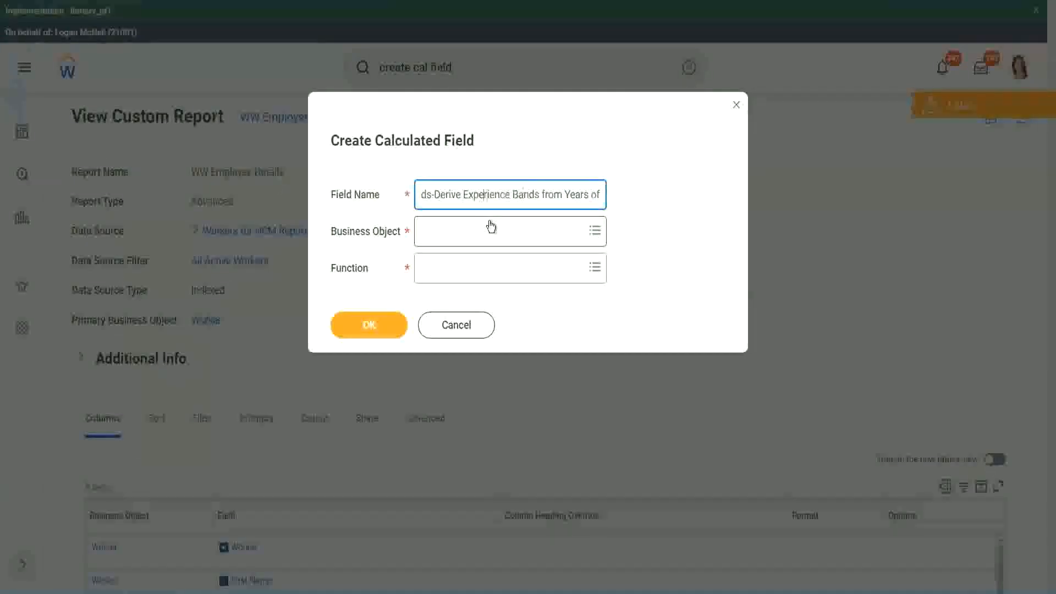
{"action": "key", "text": "Left"}
{"action": "key", "text": "Left"}
{"action": "key", "text": "shift+Left"}
{"action": "key", "text": "shift+Left"}
{"action": "key", "text": "shift+Left"}
{"action": "key", "text": "shift+Left"}
{"action": "key", "text": "shift+Left"}
{"action": "key", "text": "shift+Left"}
{"action": "type", "text": "Determine"}
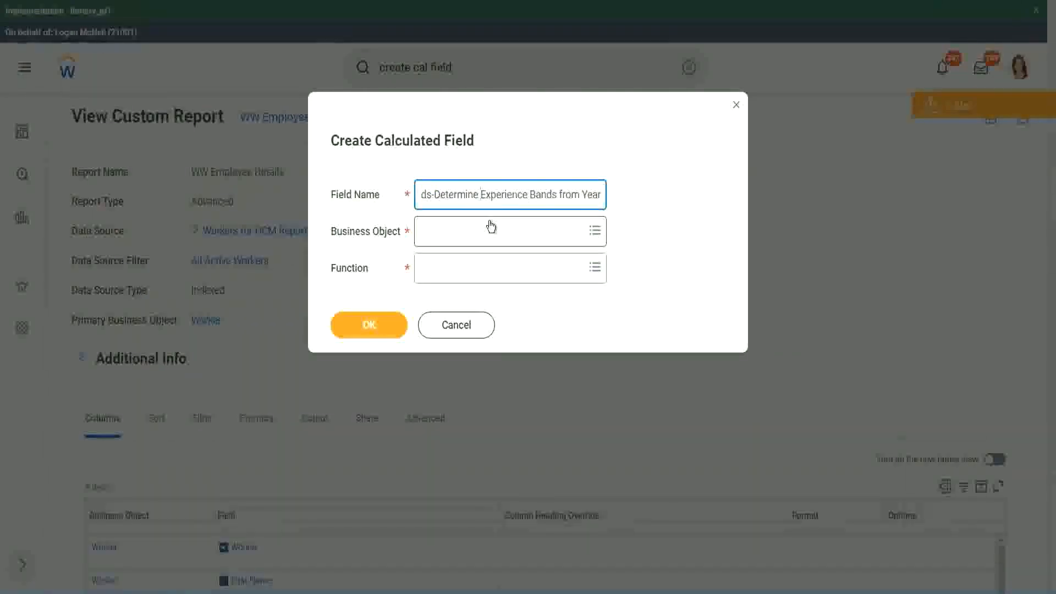
{"action": "key", "text": "Right"}
{"action": "key", "text": "Right"}
{"action": "key", "text": "Right"}
{"action": "key", "text": "Right"}
{"action": "key", "text": "Right"}
{"action": "key", "text": "Right"}
{"action": "key", "text": "Right"}
{"action": "key", "text": "Right"}
{"action": "key", "text": "Right"}
{"action": "key", "text": "Right"}
{"action": "key", "text": "Right"}
{"action": "key", "text": "Right"}
{"action": "key", "text": "Right"}
{"action": "key", "text": "Right"}
{"action": "key", "text": "Right"}
{"action": "key", "text": "Right"}
{"action": "key", "text": "Right"}
{"action": "key", "text": "Right"}
{"action": "key", "text": "Right"}
{"action": "key", "text": "Right"}
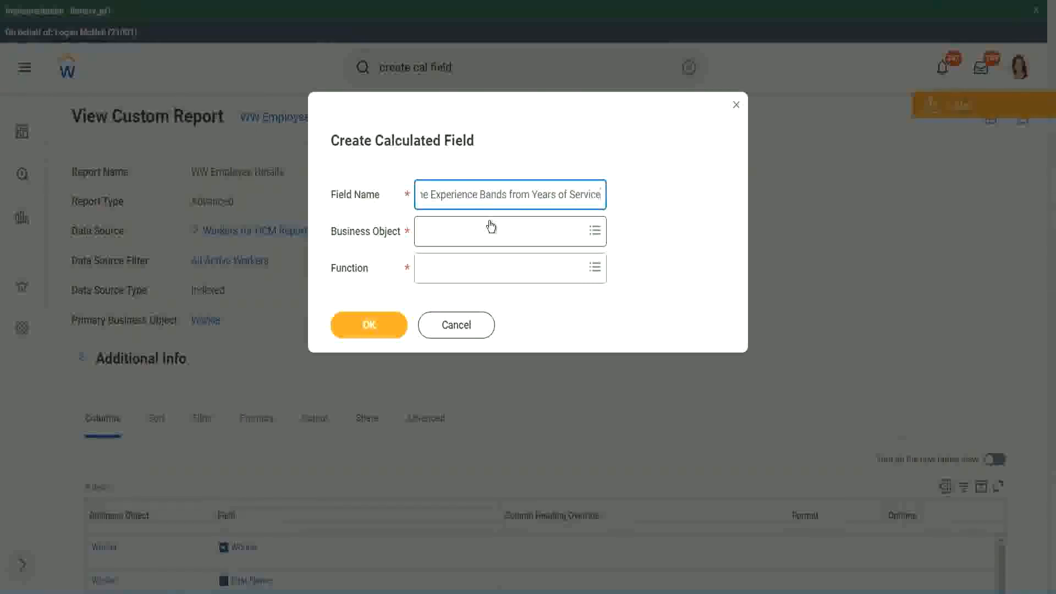
Step: Set the calculated field's business object to Worker and its function to Evaluate Expression Band
{"action": "left_click", "coordinate": [470, 231]}
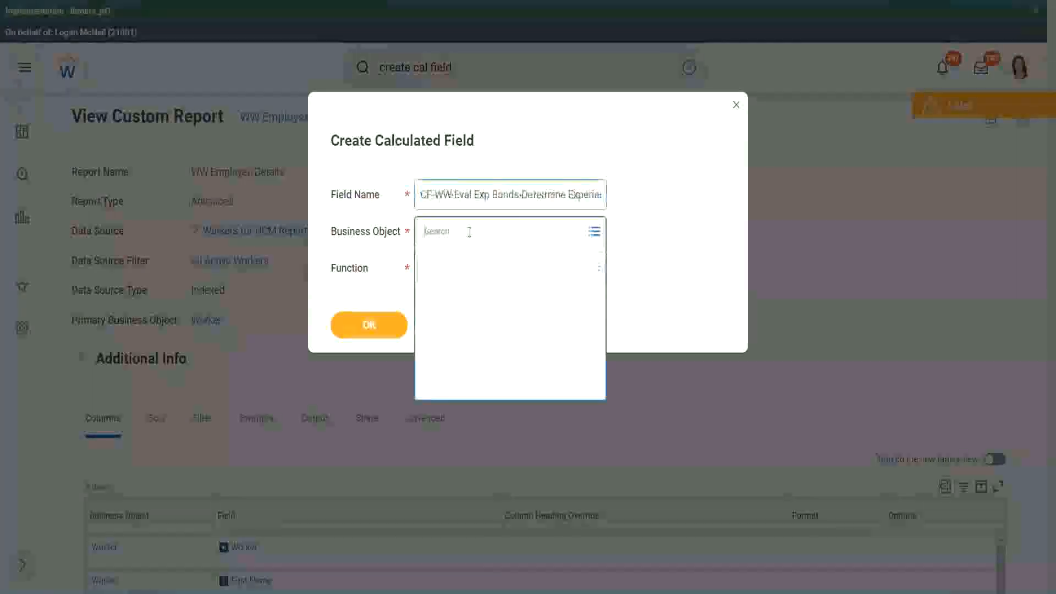
{"action": "type", "text": "worker"}
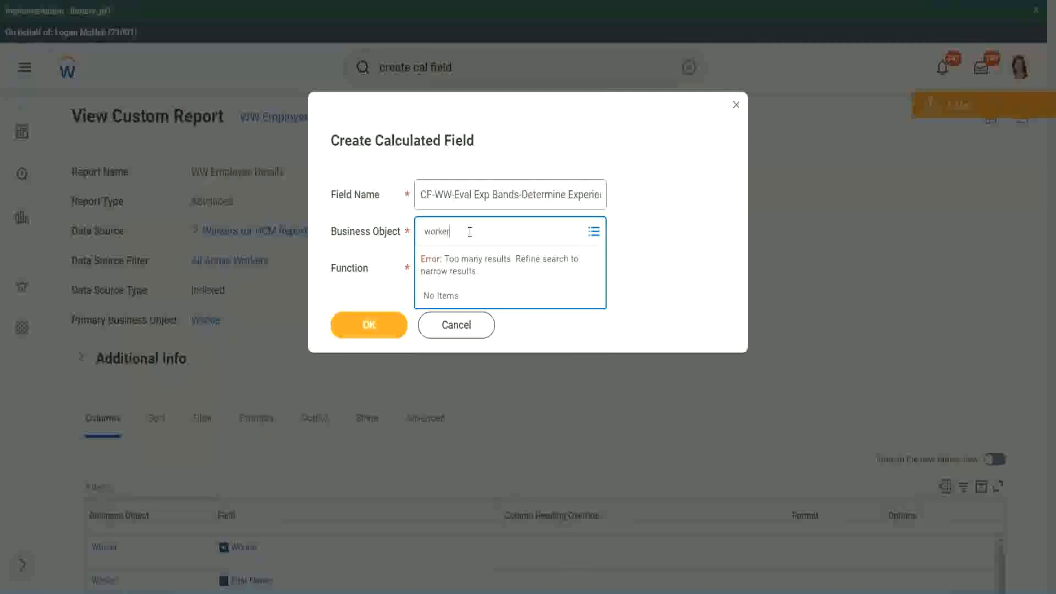
{"action": "key", "text": "Return"}
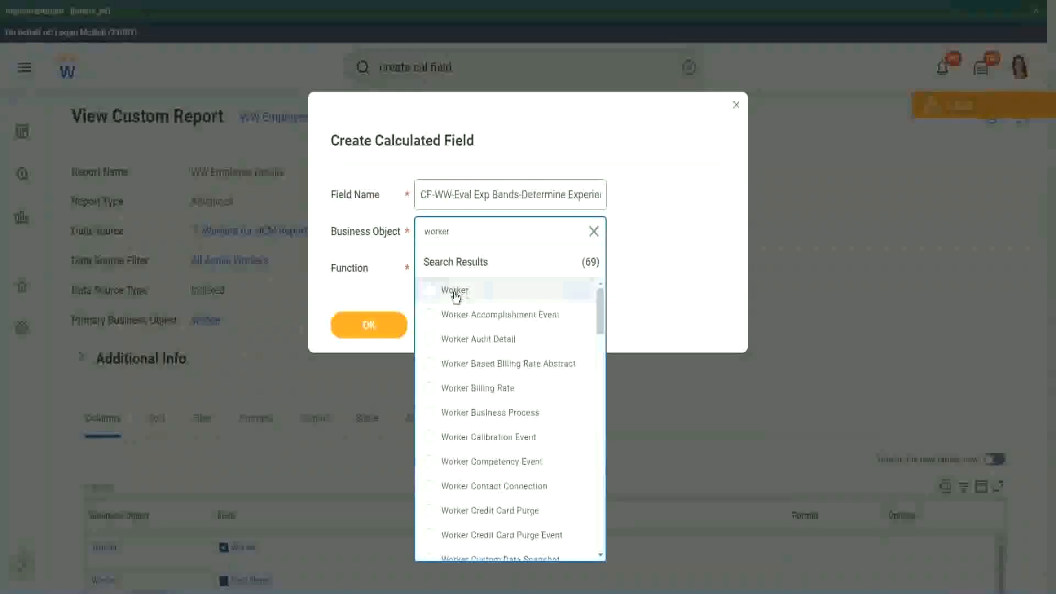
{"action": "left_click", "coordinate": [456, 292]}
{"action": "left_click", "coordinate": [447, 267]}
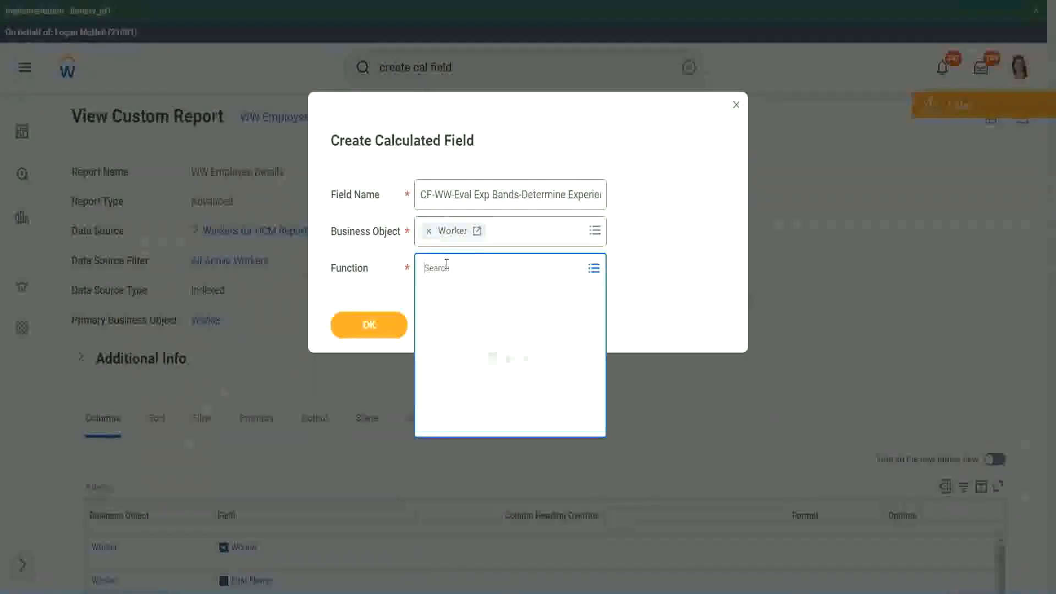
{"action": "type", "text": "eval exp"}
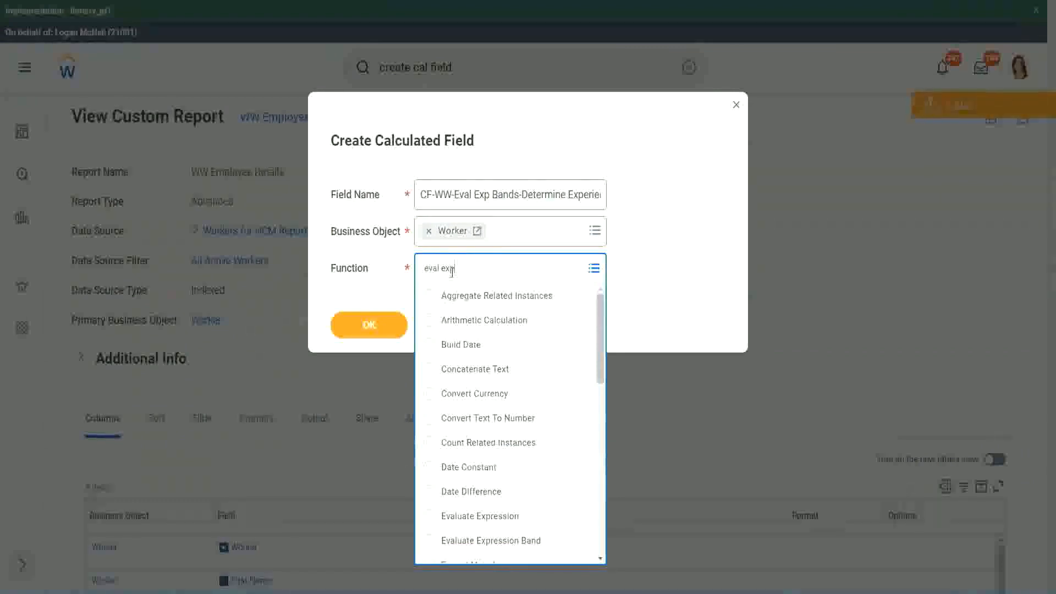
{"action": "key", "text": "Return"}
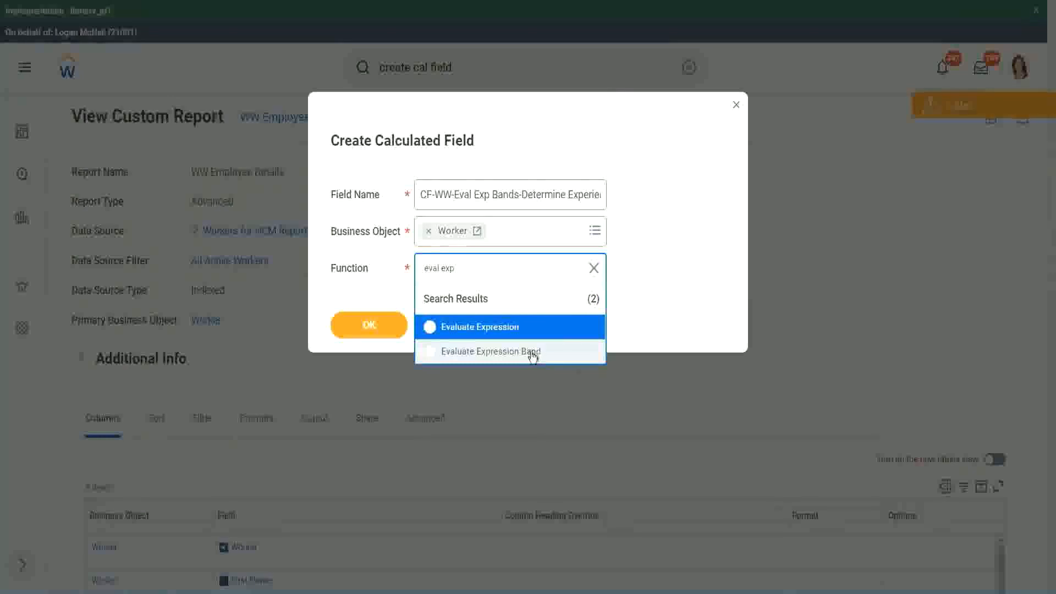
{"action": "left_click", "coordinate": [533, 356]}
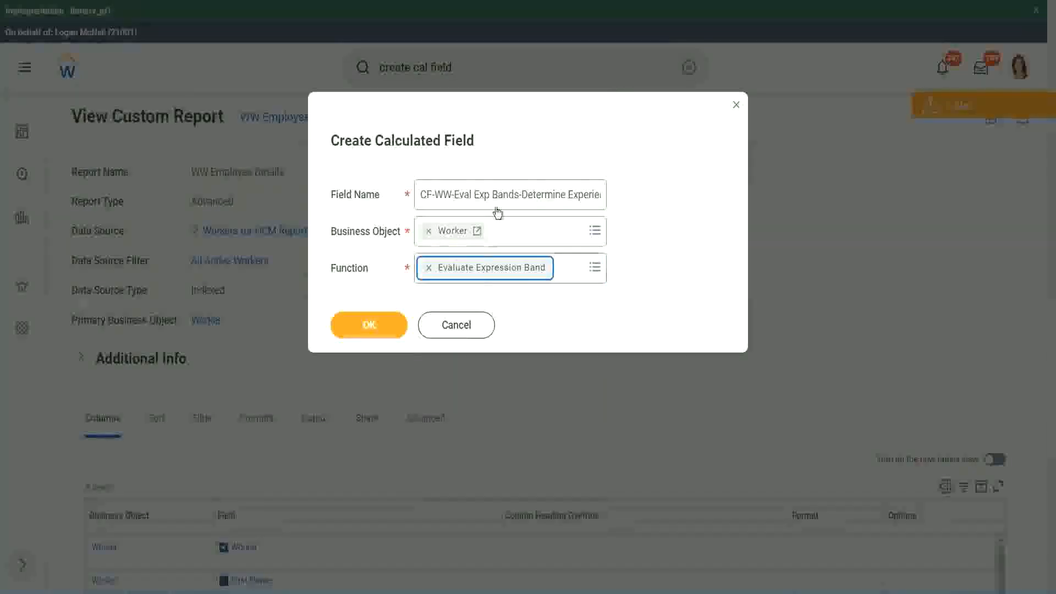
Step: Shorten "Eval Exp Bands" to "Eval Exp Band" in the field name and proceed to the calculation definition
{"action": "left_click", "coordinate": [516, 196]}
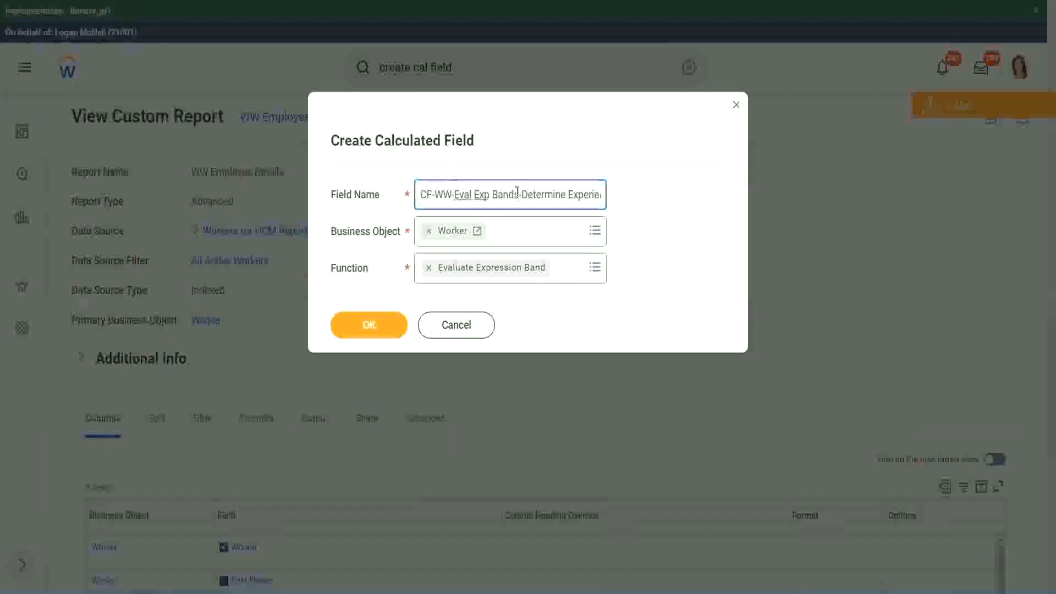
{"action": "key", "text": "BackSpace"}
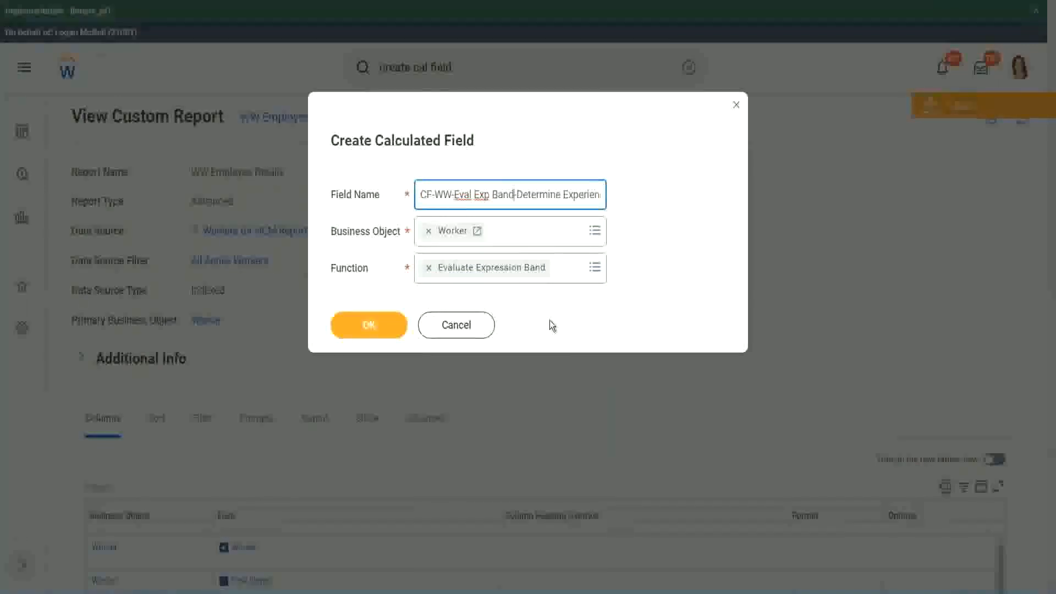
{"action": "left_click", "coordinate": [373, 327]}
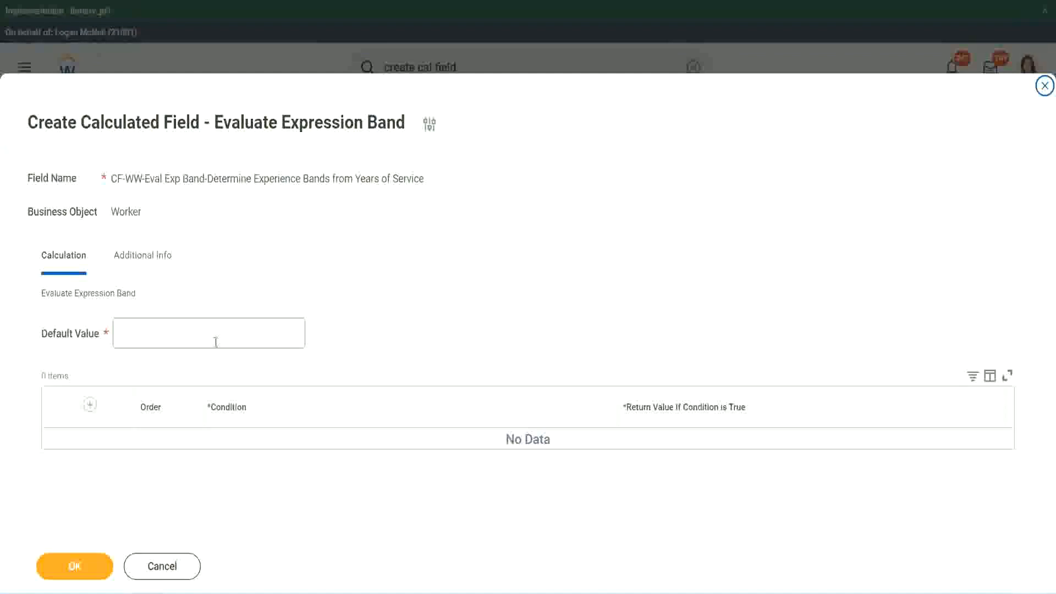
Step: Set the default value to "-" as in the existing evaluate-expression field, and add the first condition row
{"action": "left_click", "coordinate": [153, 339]}
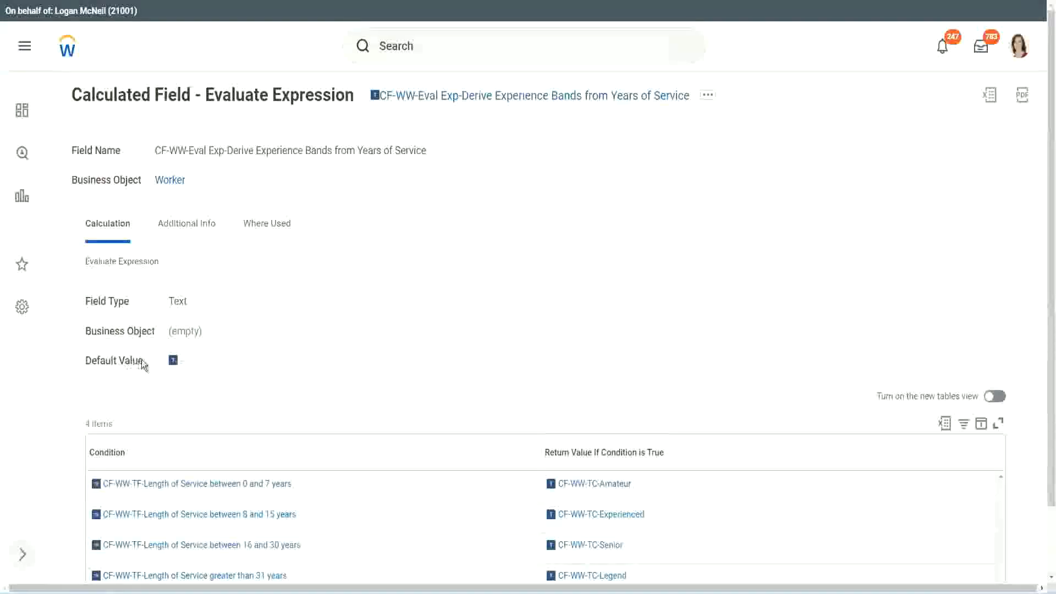
{"action": "mouse_move", "coordinate": [174, 360]}
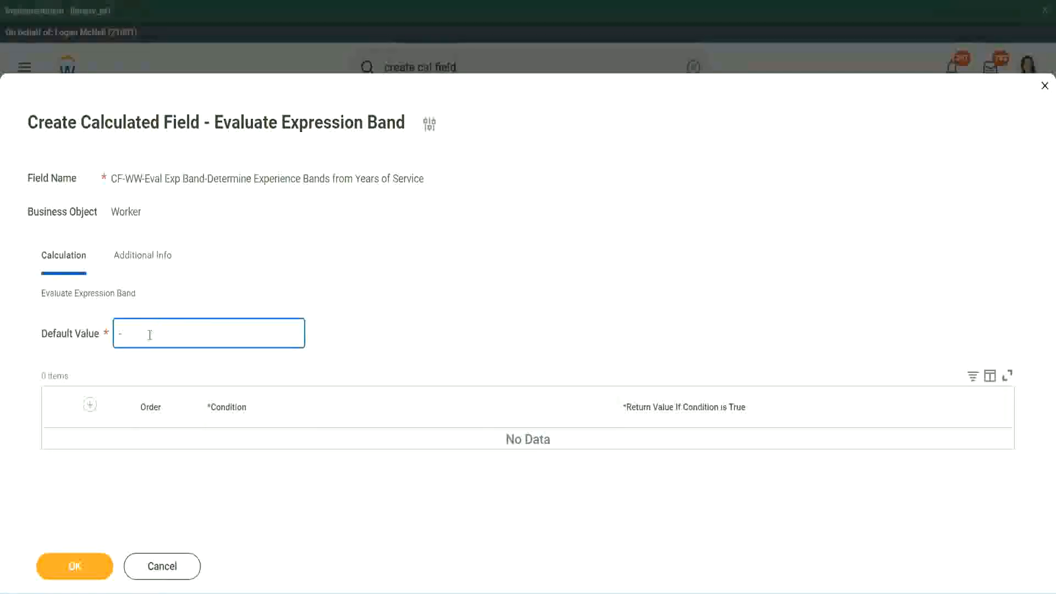
{"action": "left_click", "coordinate": [89, 404]}
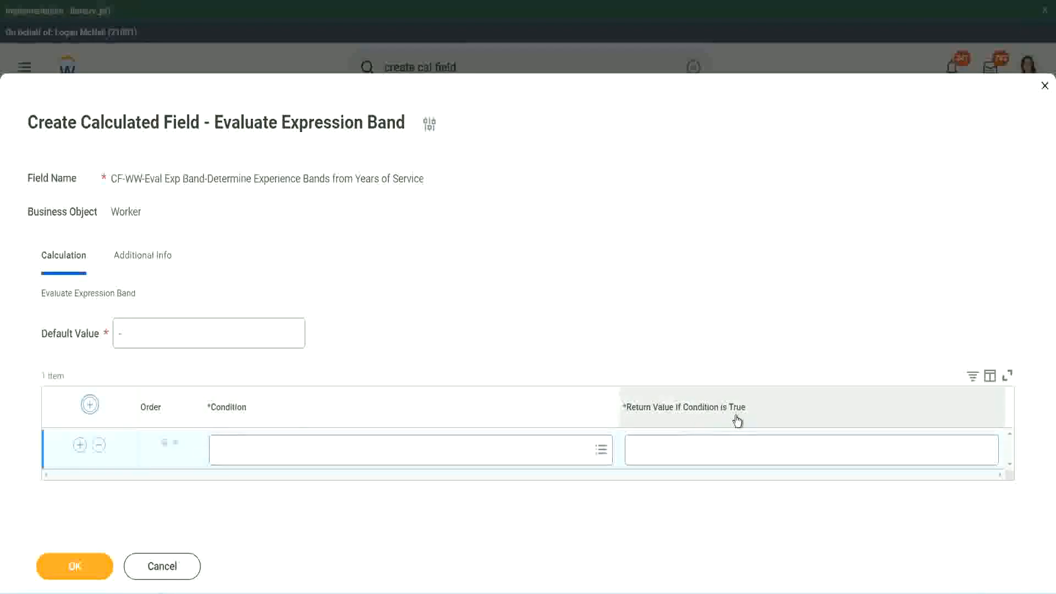
{"action": "left_click", "coordinate": [688, 450]}
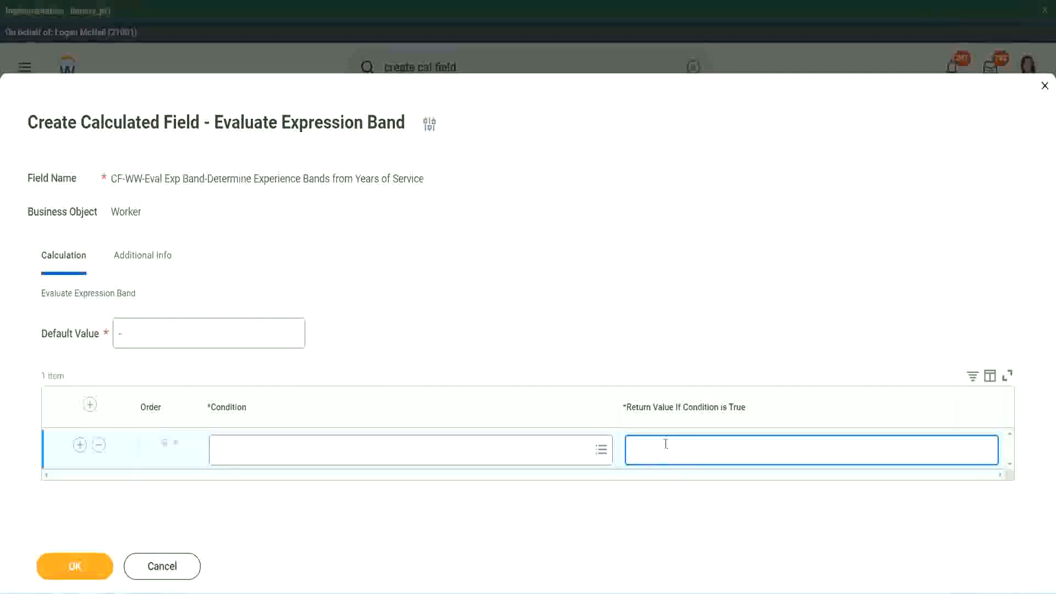
{"action": "type", "text": "adkjdjaidjaijdiaj"}
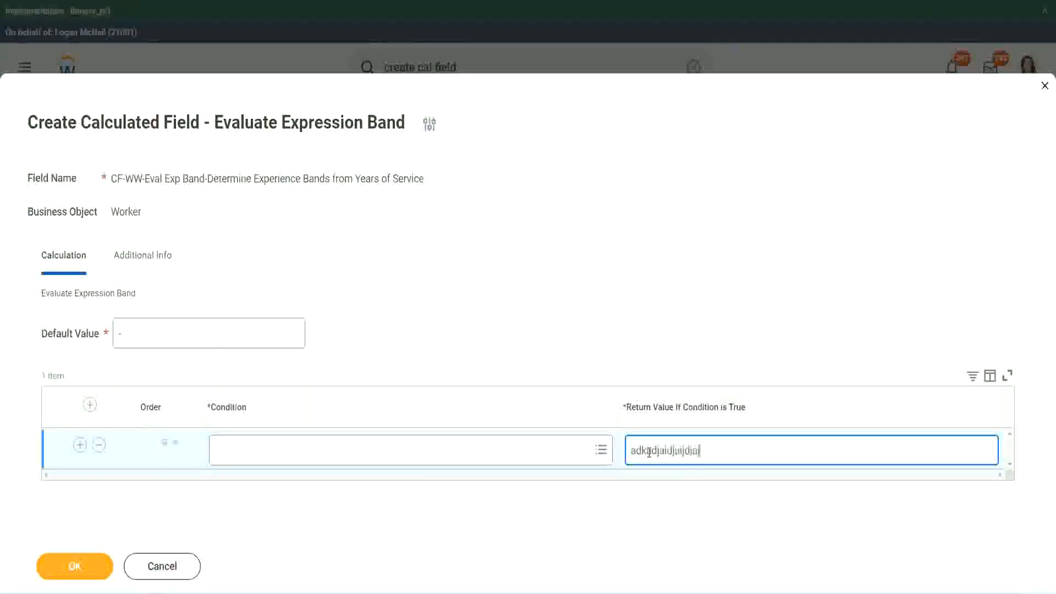
{"action": "key", "text": "BackSpace"}
{"action": "key", "text": "BackSpace"}
{"action": "key", "text": "BackSpace"}
{"action": "key", "text": "BackSpace"}
{"action": "key", "text": "BackSpace"}
{"action": "key", "text": "BackSpace"}
{"action": "key", "text": "BackSpace"}
{"action": "key", "text": "BackSpace"}
{"action": "key", "text": "BackSpace"}
{"action": "key", "text": "BackSpace"}
{"action": "key", "text": "BackSpace"}
{"action": "key", "text": "BackSpace"}
{"action": "key", "text": "BackSpace"}
{"action": "key", "text": "BackSpace"}
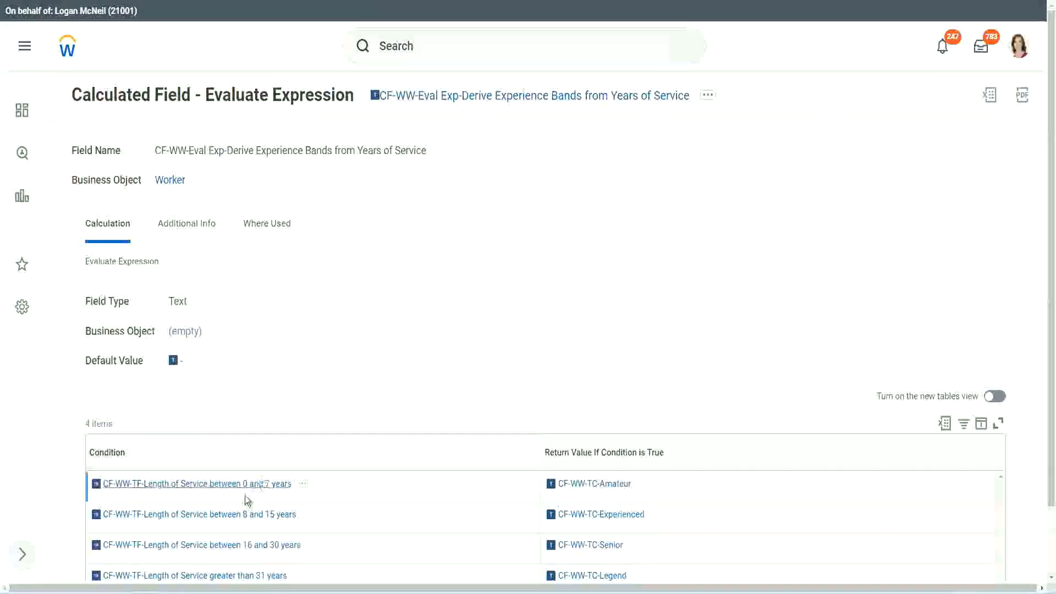
Step: Copy CF-WW-TF-Length of Service between 0 and 7 years from the existing field into the first row's condition, with return value Amateur
{"action": "right_click", "coordinate": [243, 489]}
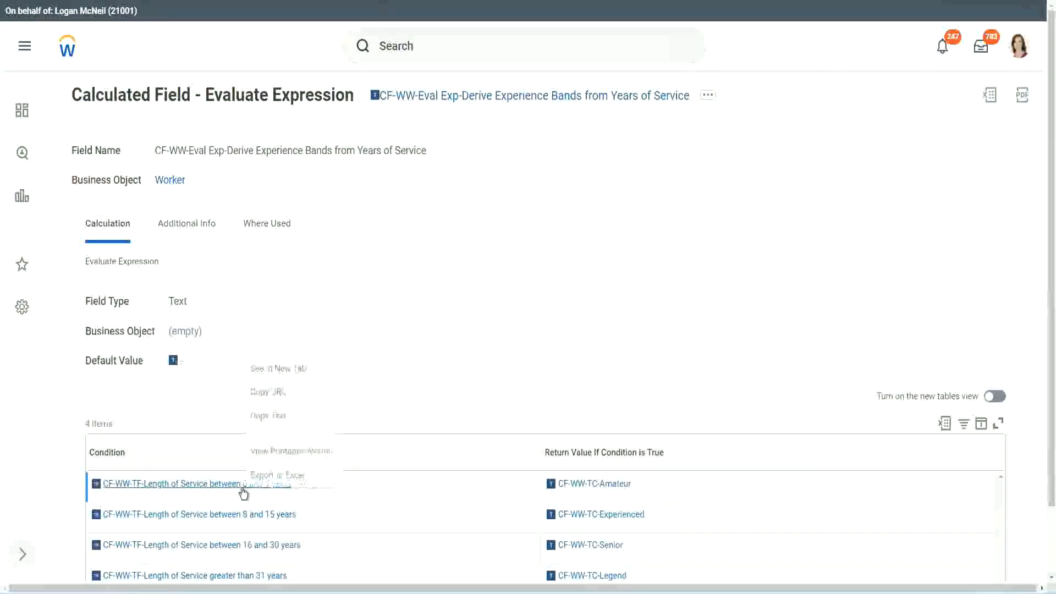
{"action": "left_click", "coordinate": [288, 415]}
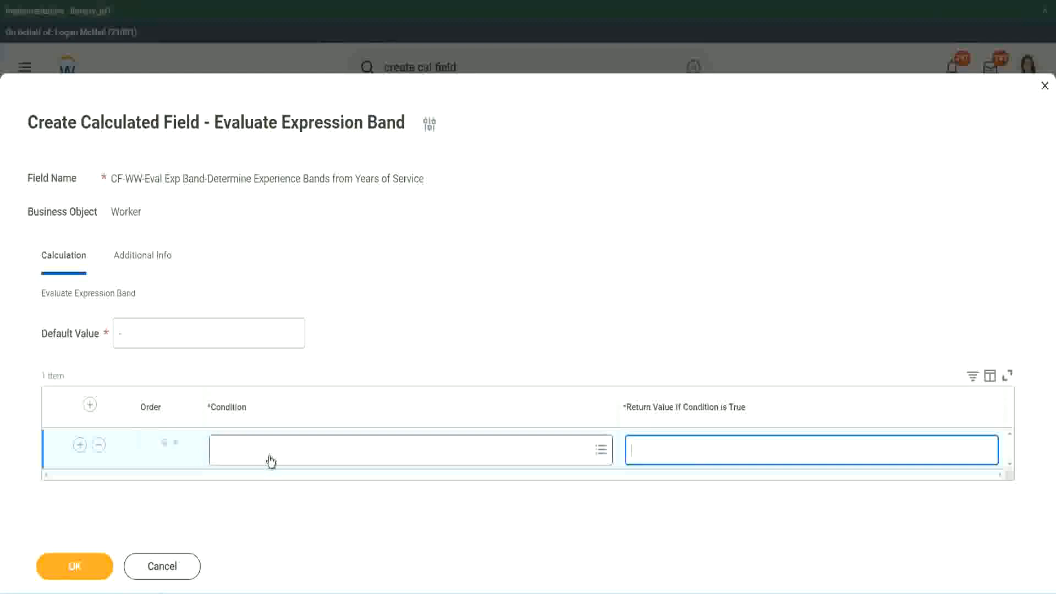
{"action": "left_click", "coordinate": [269, 455]}
{"action": "key", "text": "ctrl+v"}
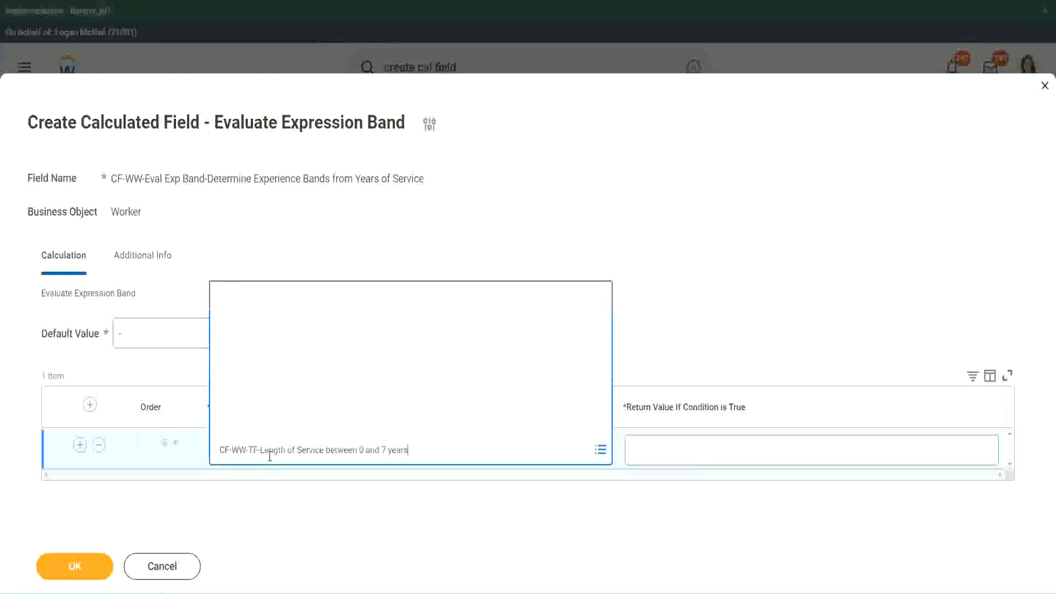
{"action": "key", "text": "Return"}
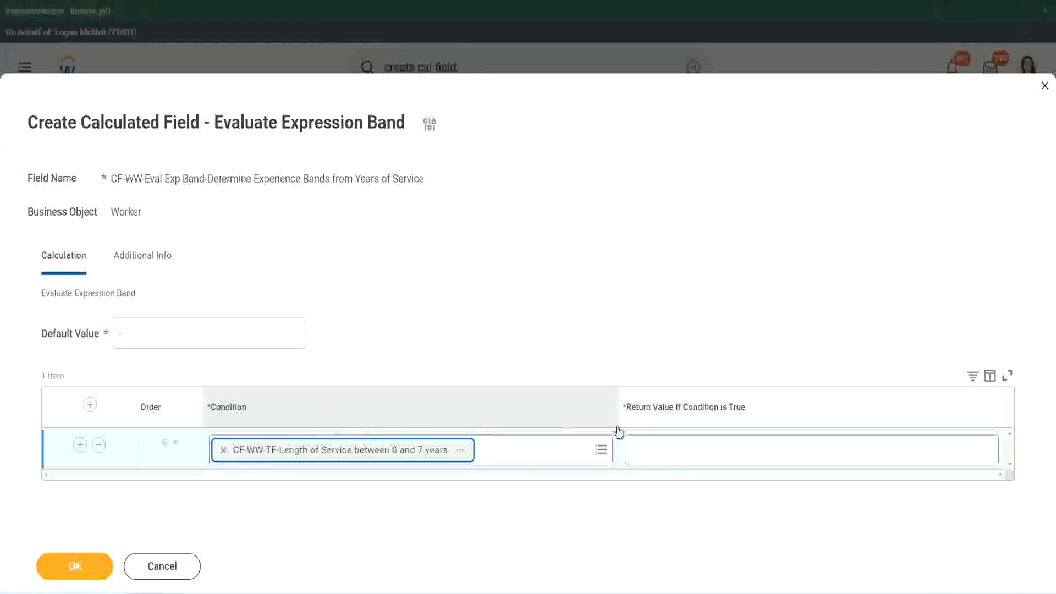
{"action": "left_click", "coordinate": [668, 440]}
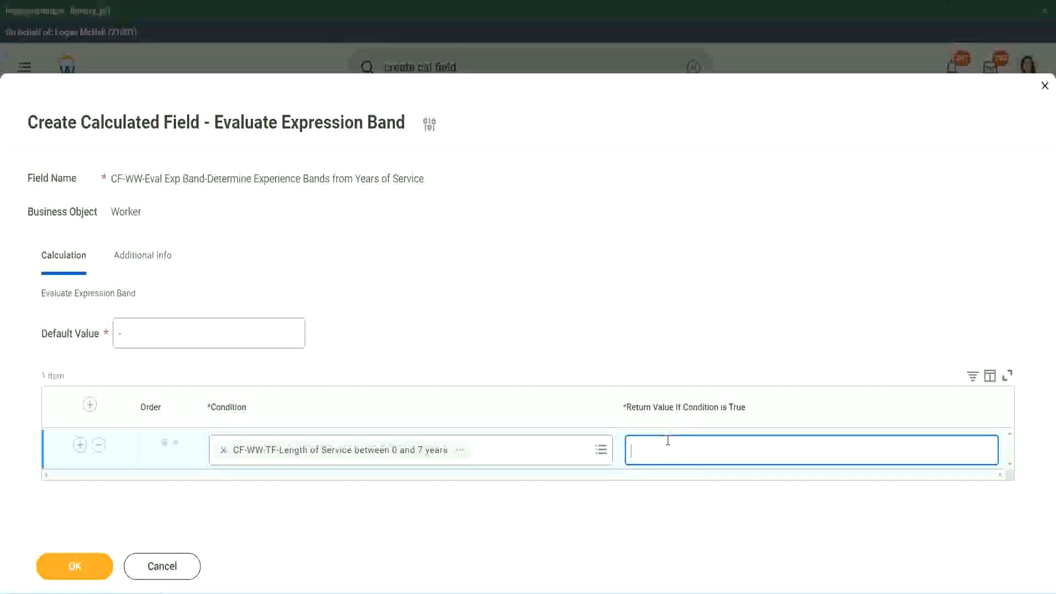
{"action": "type", "text": "Amateur"}
Step: Add three more empty condition rows below the Amateur row
{"action": "left_click", "coordinate": [80, 444]}
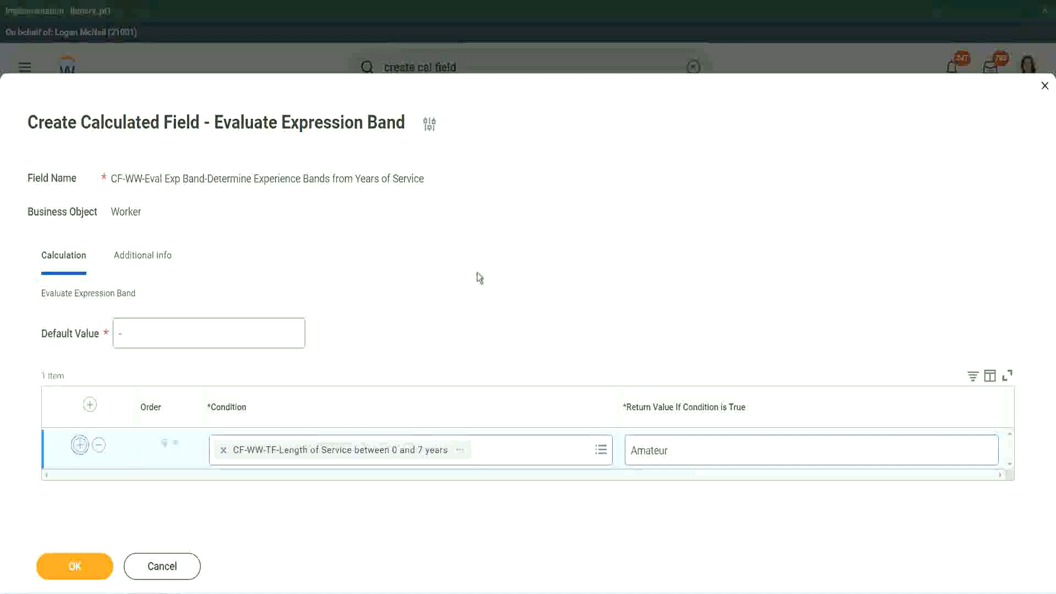
{"action": "left_click", "coordinate": [79, 485]}
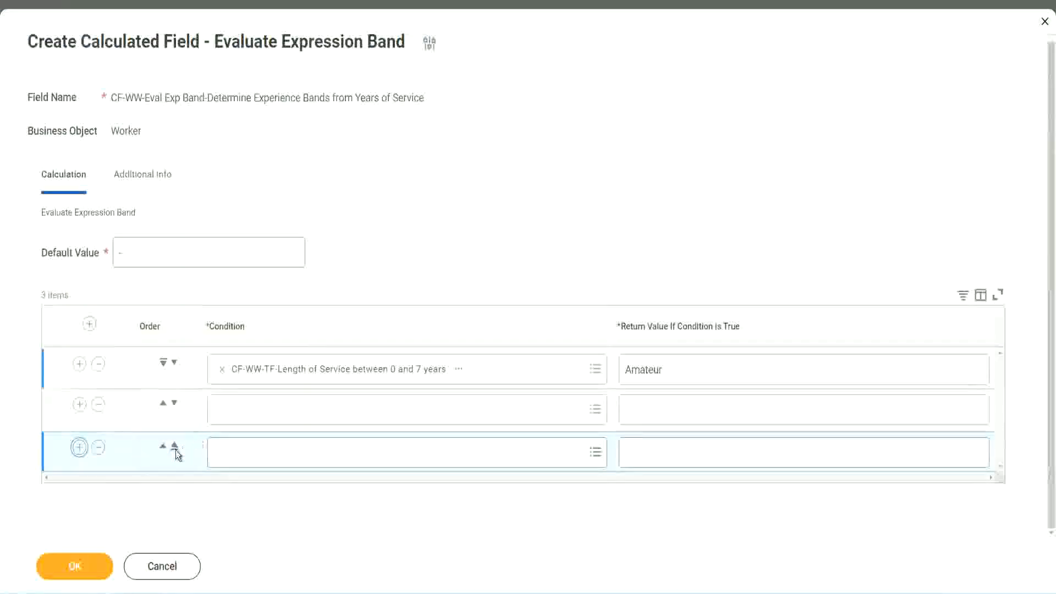
{"action": "left_click", "coordinate": [79, 447]}
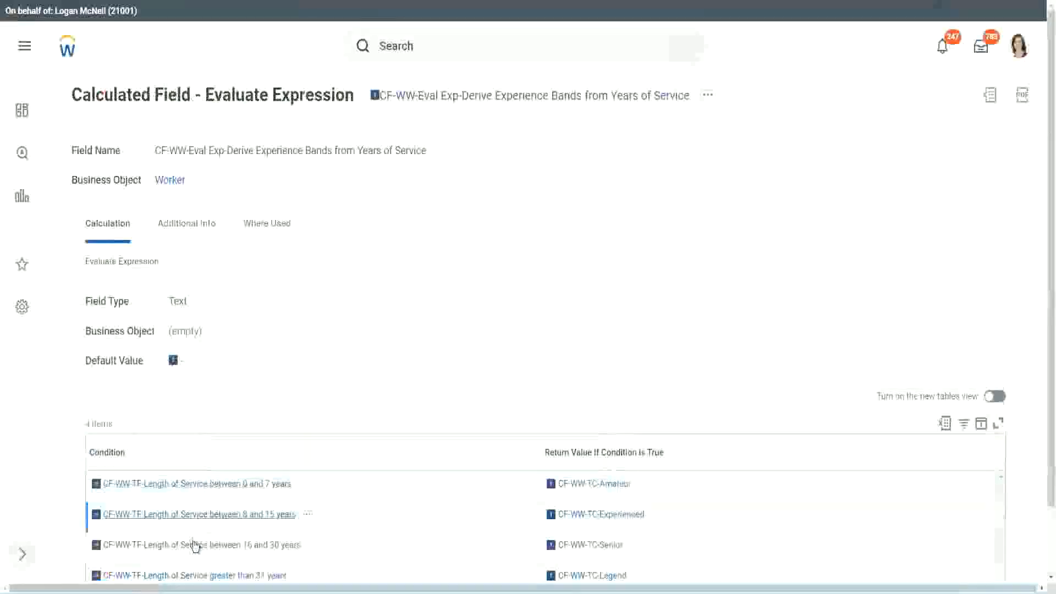
Step: Copy CF-WW-TF-Length of Service between 16 and 30 years from the existing field into the second row's condition and move that row down to third
{"action": "right_click", "coordinate": [196, 544]}
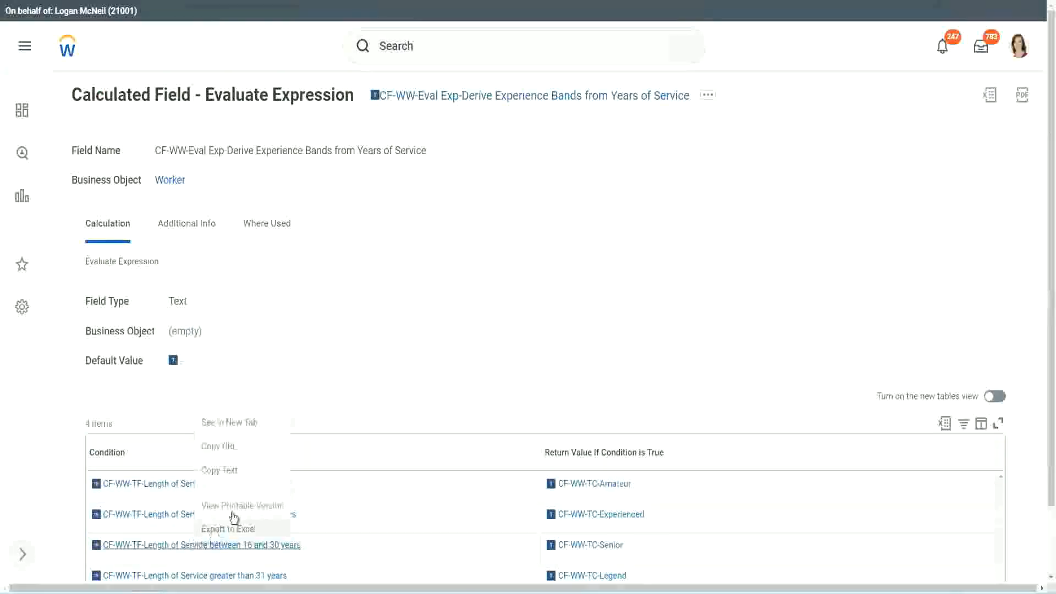
{"action": "left_click", "coordinate": [239, 470]}
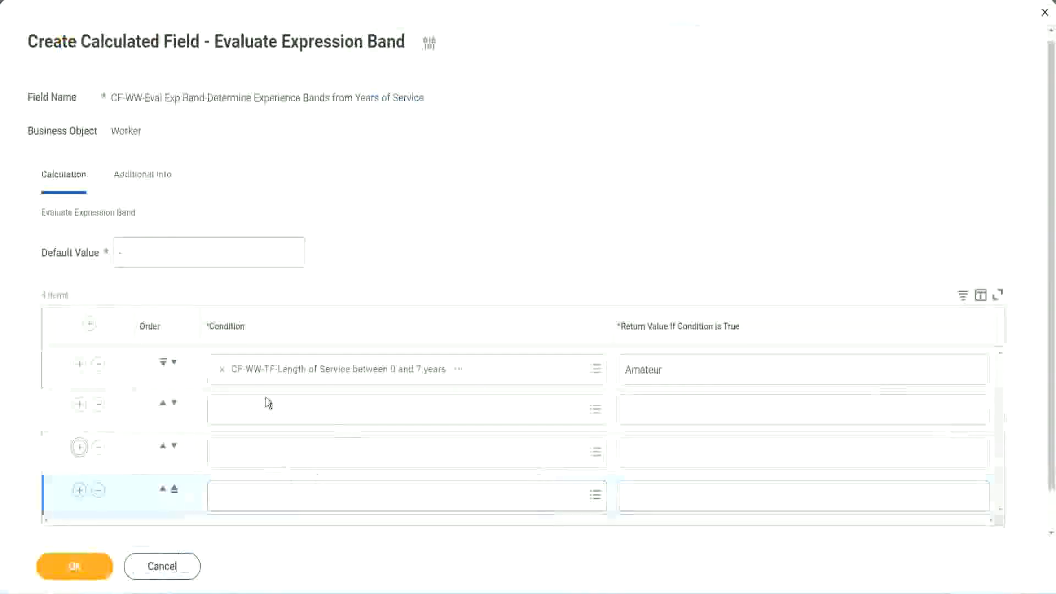
{"action": "left_click", "coordinate": [268, 407]}
{"action": "key", "text": "ctrl+v"}
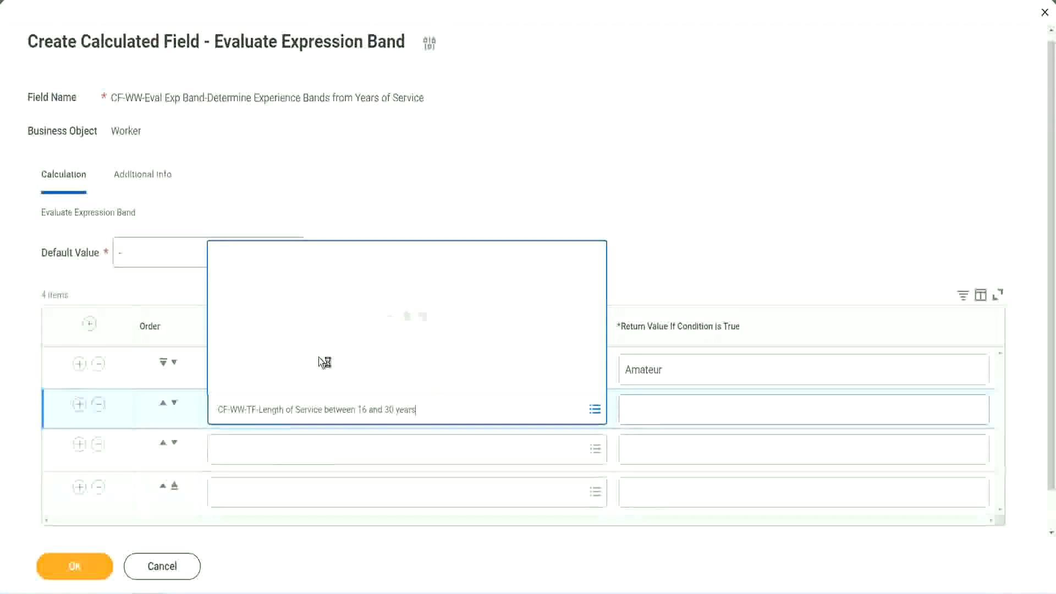
{"action": "left_click", "coordinate": [173, 404]}
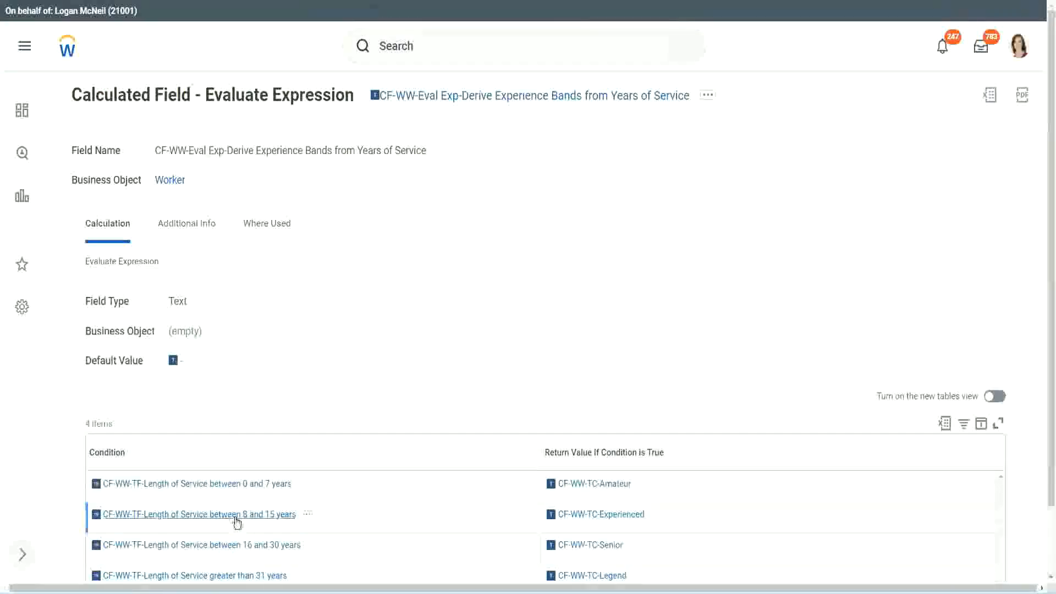
Step: Copy CF-WW-TF-Length of Service between 8 and 15 years from the existing field into the empty second row's condition
{"action": "right_click", "coordinate": [238, 522]}
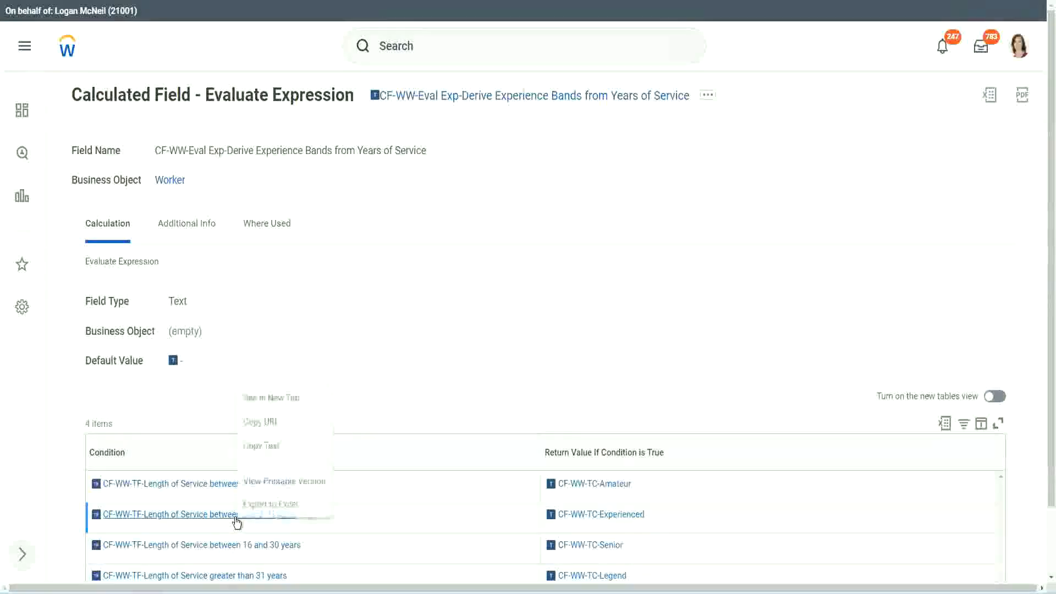
{"action": "left_click", "coordinate": [274, 444]}
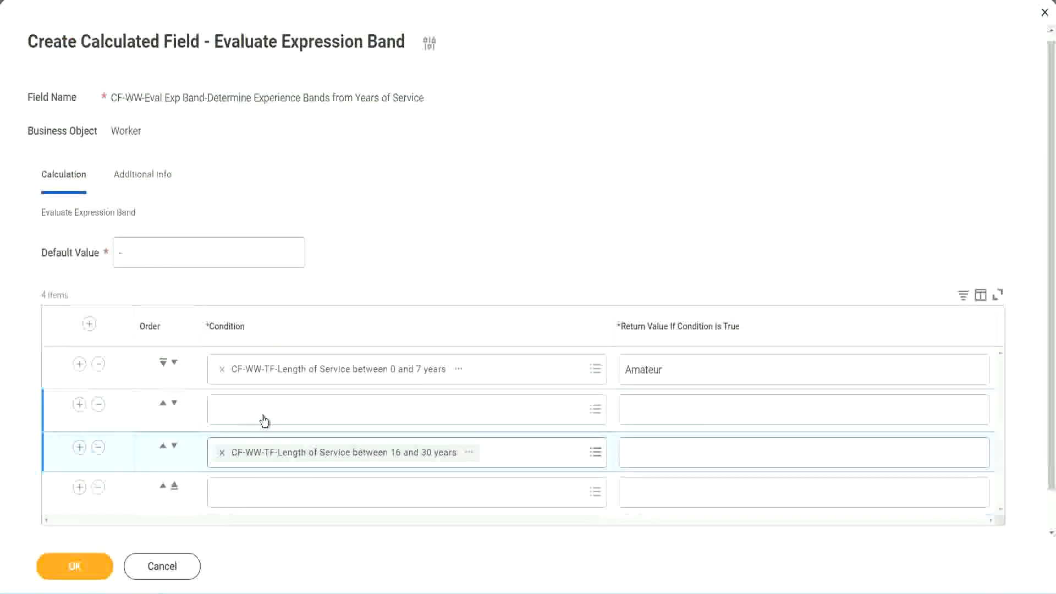
{"action": "left_click", "coordinate": [264, 420]}
{"action": "key", "text": "ctrl+v"}
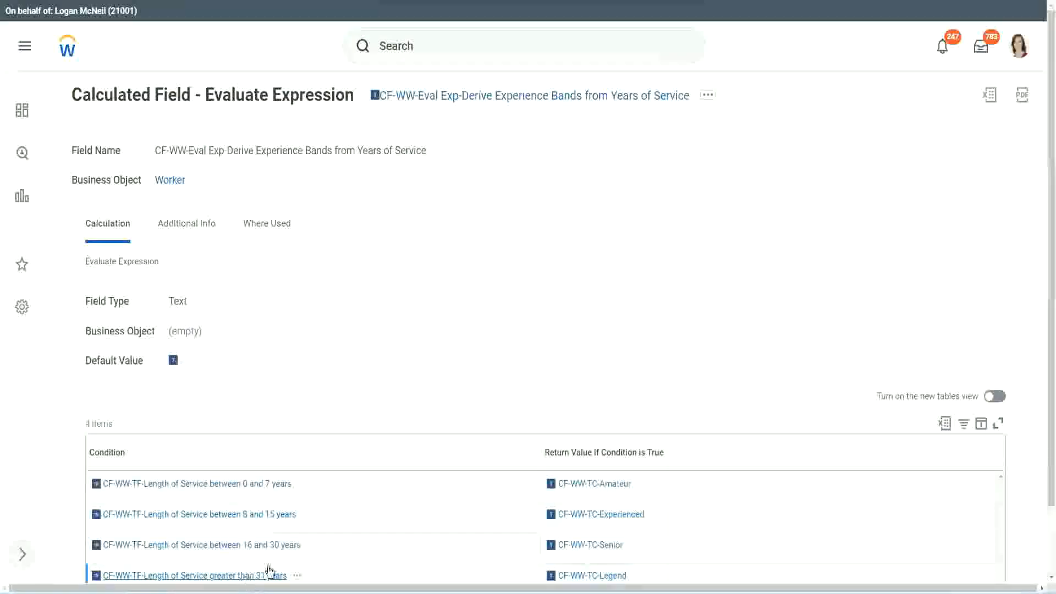
Step: Copy CF-WW-TF-Length of Service greater than 31 years from the existing field into the fourth row's condition, with return value Legend
{"action": "right_click", "coordinate": [270, 570]}
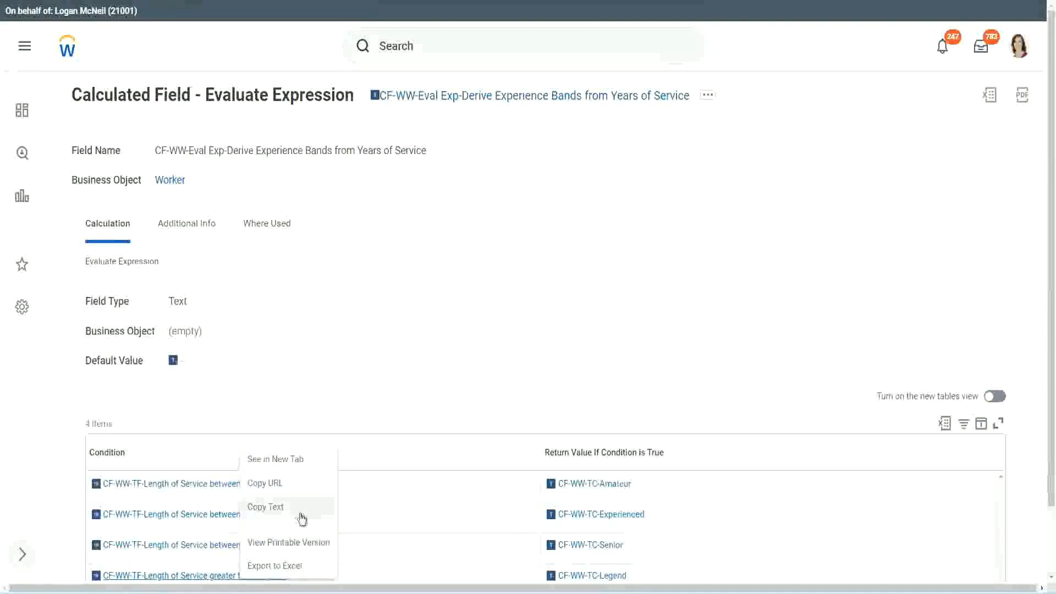
{"action": "left_click", "coordinate": [302, 507]}
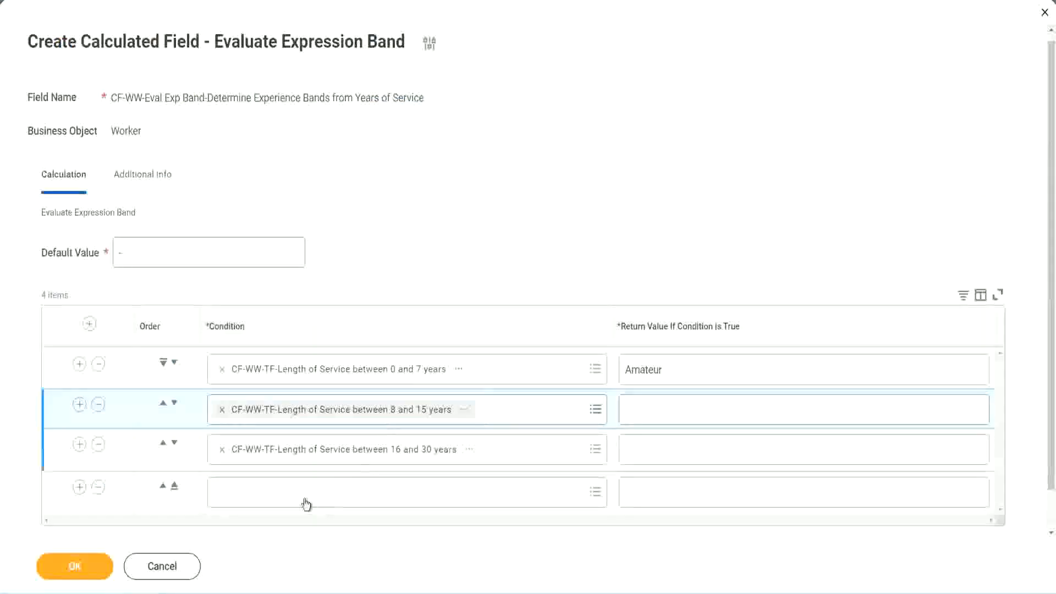
{"action": "left_click", "coordinate": [304, 486]}
{"action": "key", "text": "ctrl+v"}
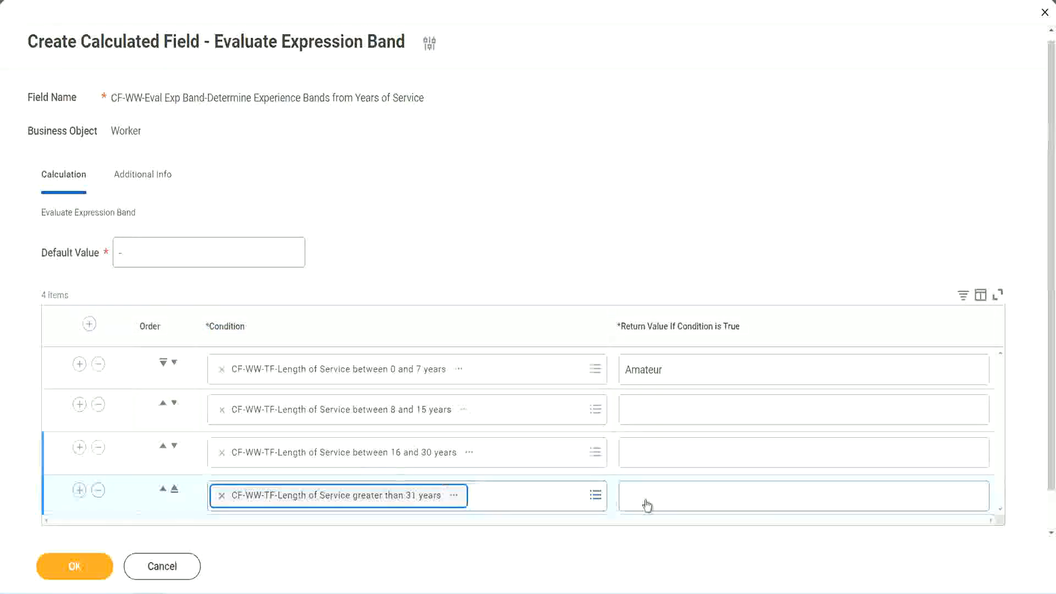
{"action": "left_click", "coordinate": [694, 495]}
{"action": "type", "text": "Le"}
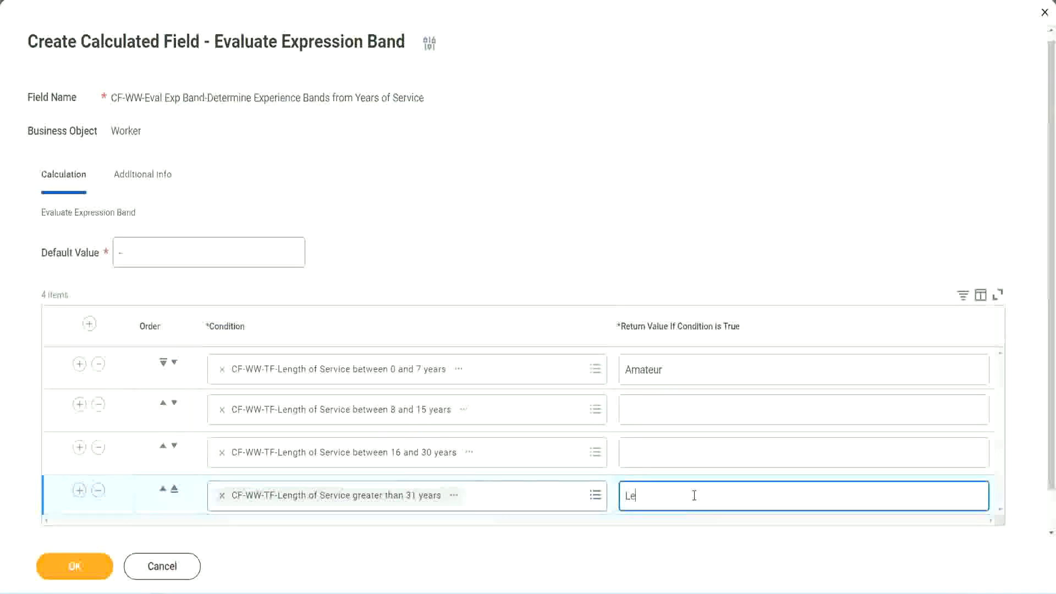
{"action": "type", "text": "gend"}
Step: Set the return value to Senior for 16 to 30 years and Experienced for 8 to 15 years, and save the calculated field
{"action": "left_click", "coordinate": [649, 451]}
{"action": "type", "text": "Senior"}
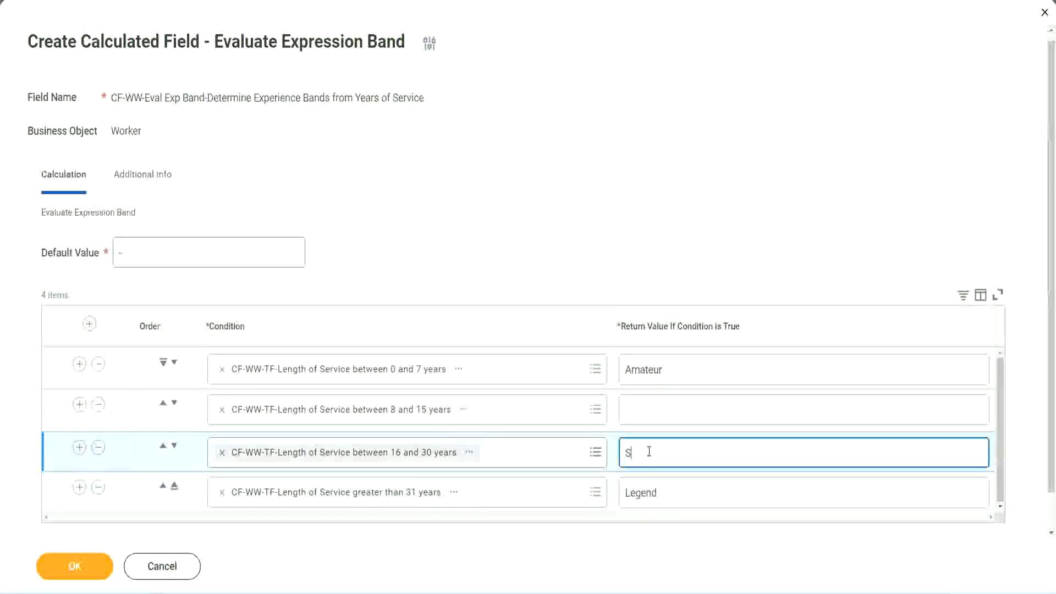
{"action": "left_click", "coordinate": [665, 411]}
{"action": "type", "text": "Ex"}
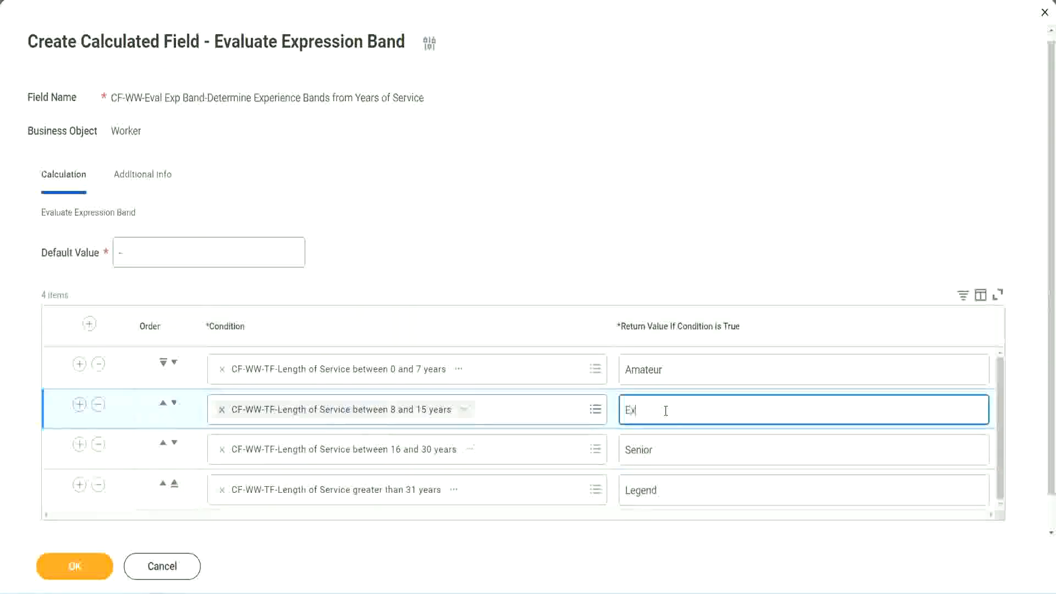
{"action": "type", "text": "perienced"}
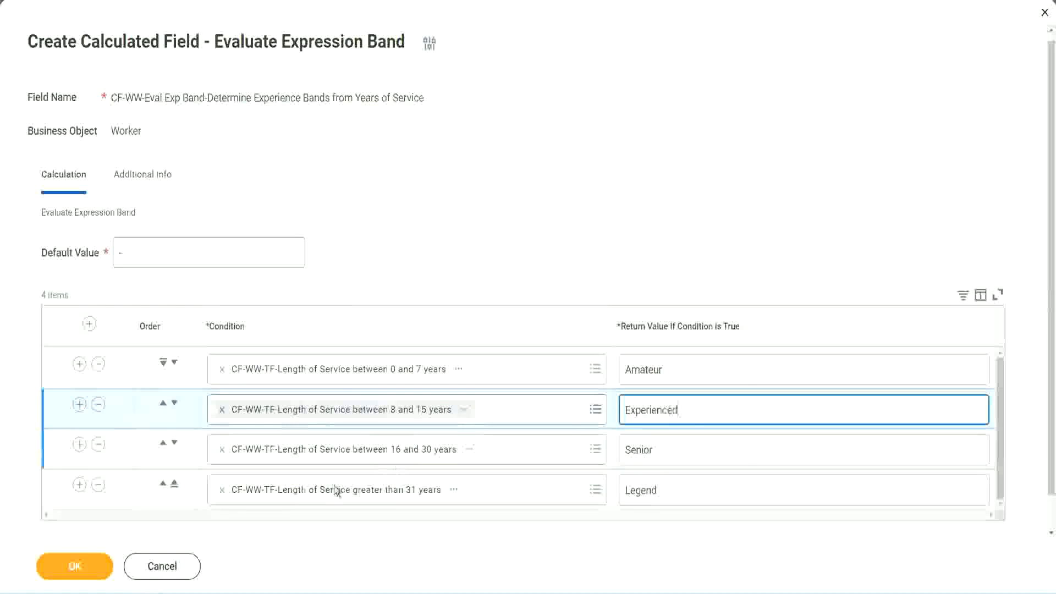
{"action": "left_click", "coordinate": [75, 567]}
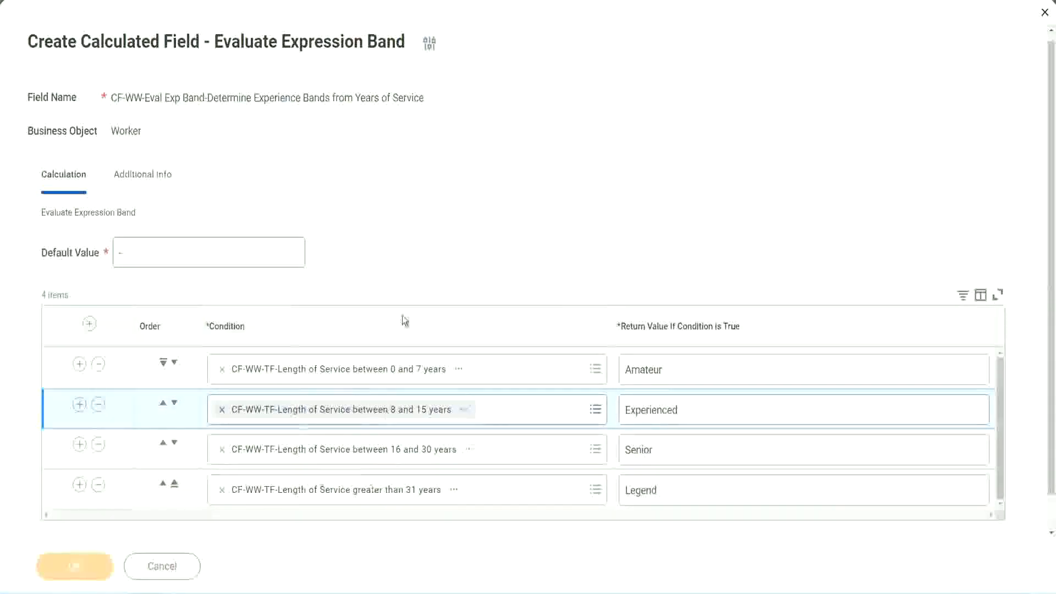
Step: Examine the saved field's default value, conditions and return values, and copy the calculated field's name
{"action": "scroll", "coordinate": [361, 335], "scroll_direction": "down", "scroll_amount": 3}
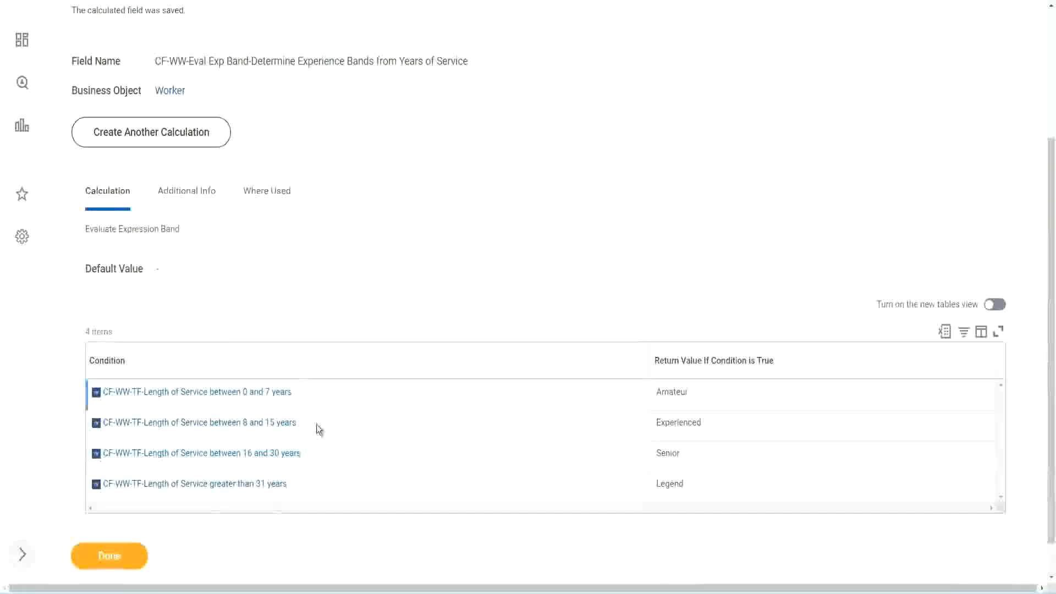
{"action": "double_click", "coordinate": [676, 391]}
{"action": "double_click", "coordinate": [677, 422]}
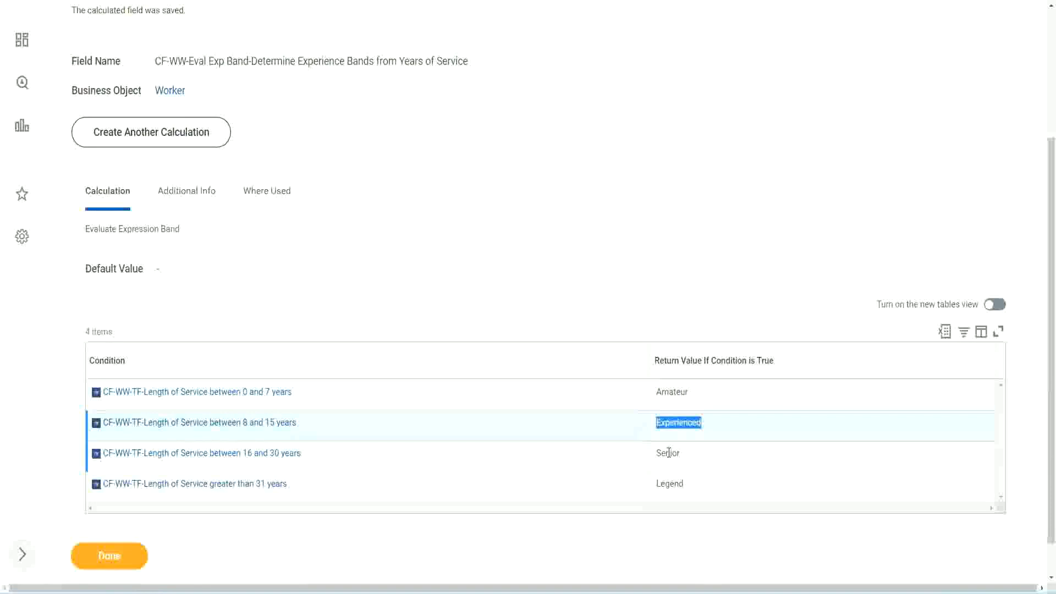
{"action": "double_click", "coordinate": [669, 452]}
{"action": "left_click", "coordinate": [671, 482]}
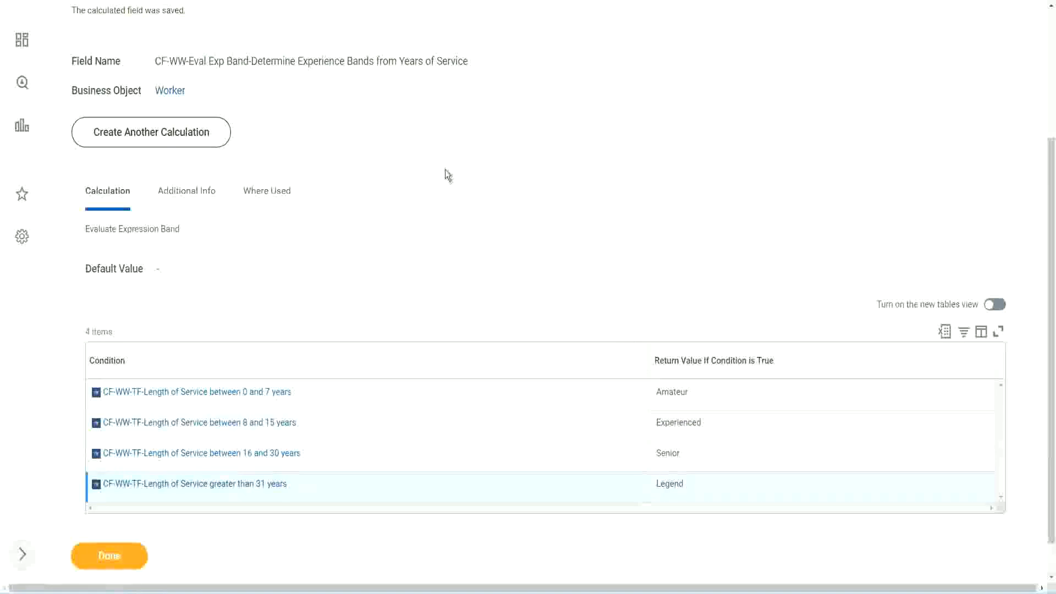
{"action": "scroll", "coordinate": [448, 174], "scroll_direction": "up", "scroll_amount": 3}
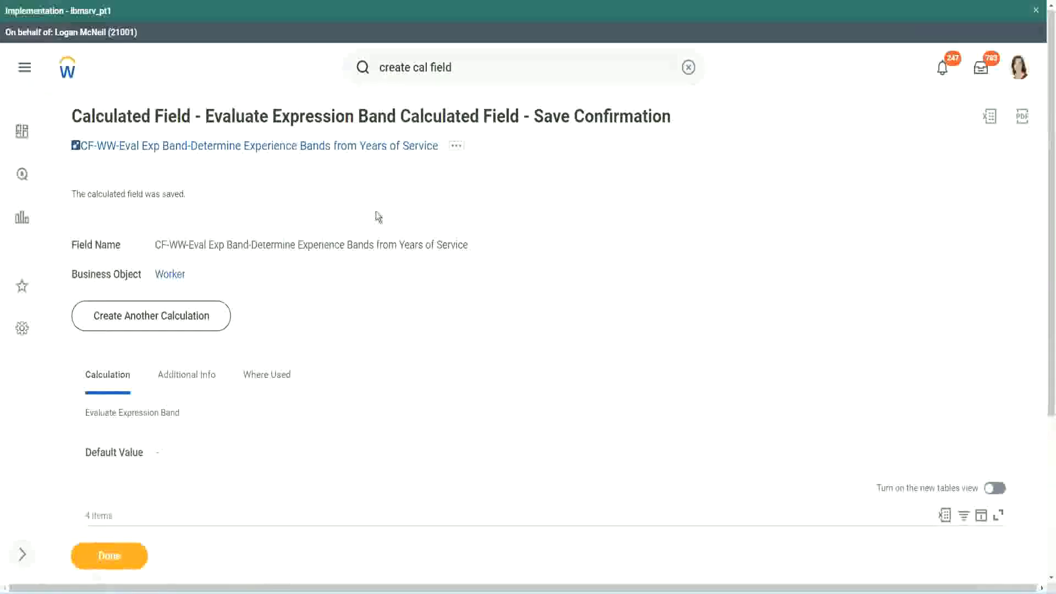
{"action": "right_click", "coordinate": [347, 148]}
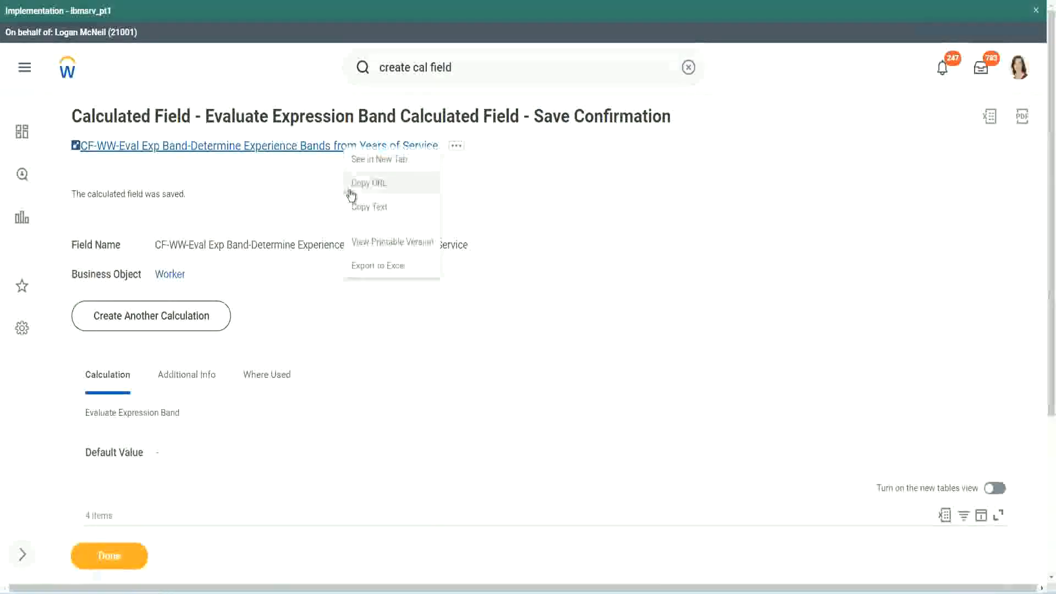
{"action": "left_click", "coordinate": [365, 214]}
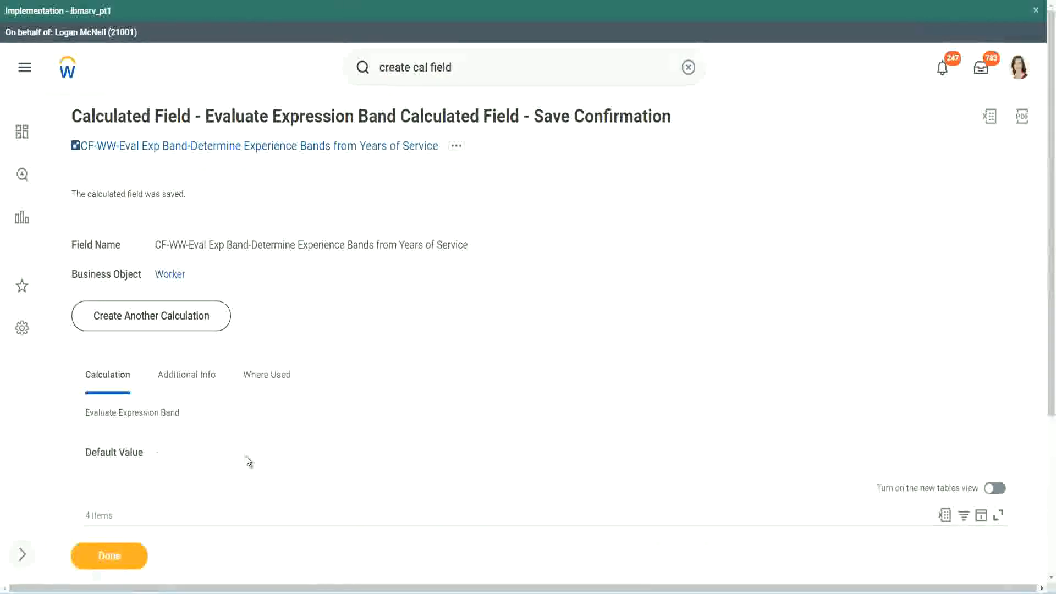
{"action": "scroll", "coordinate": [350, 427], "scroll_direction": "down", "scroll_amount": 3}
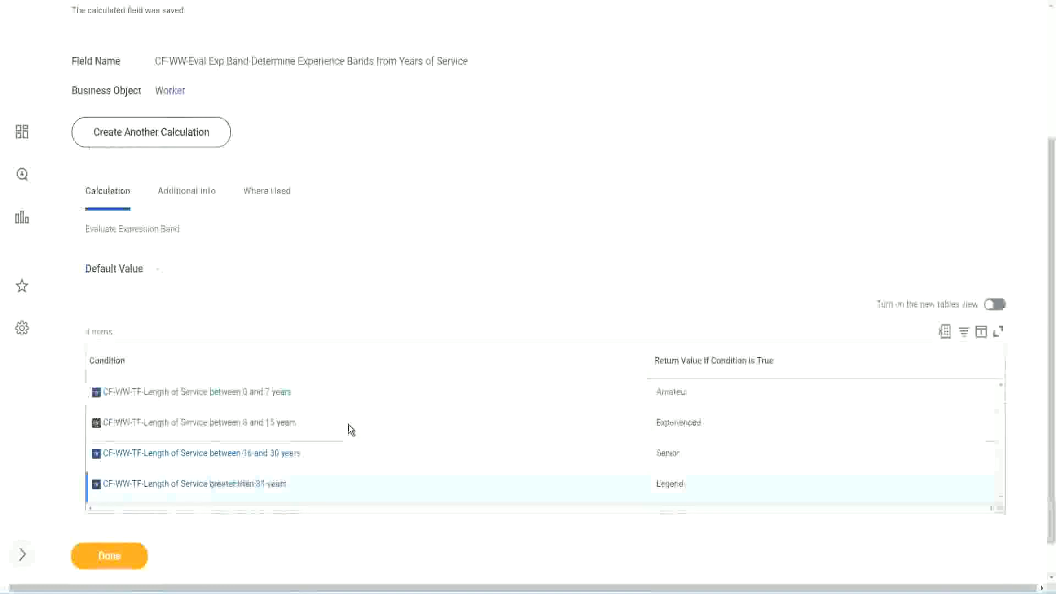
{"action": "scroll", "coordinate": [348, 424], "scroll_direction": "down", "scroll_amount": 1}
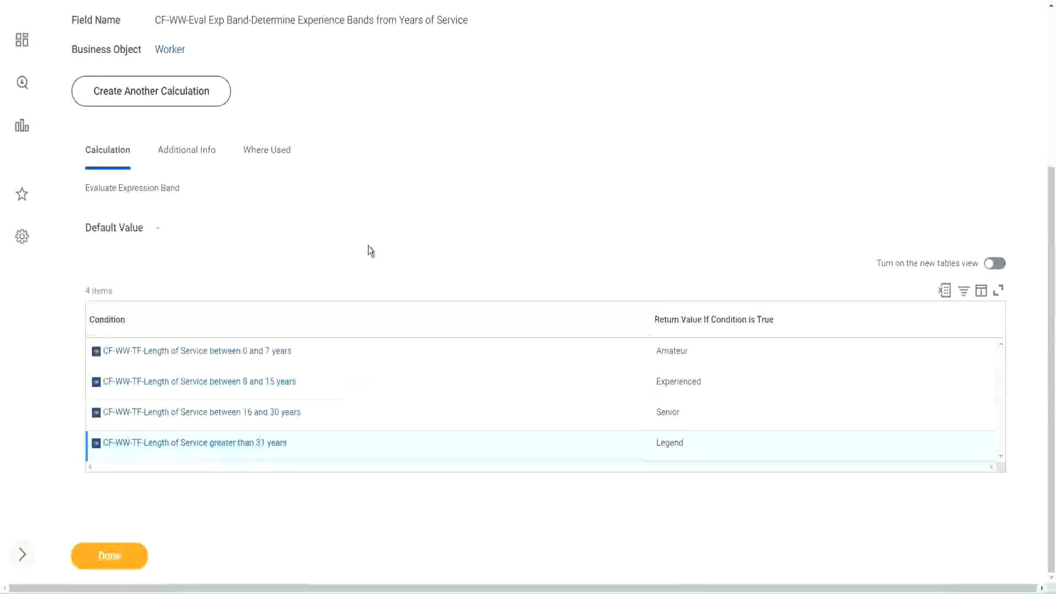
{"action": "scroll", "coordinate": [368, 246], "scroll_direction": "up", "scroll_amount": 2}
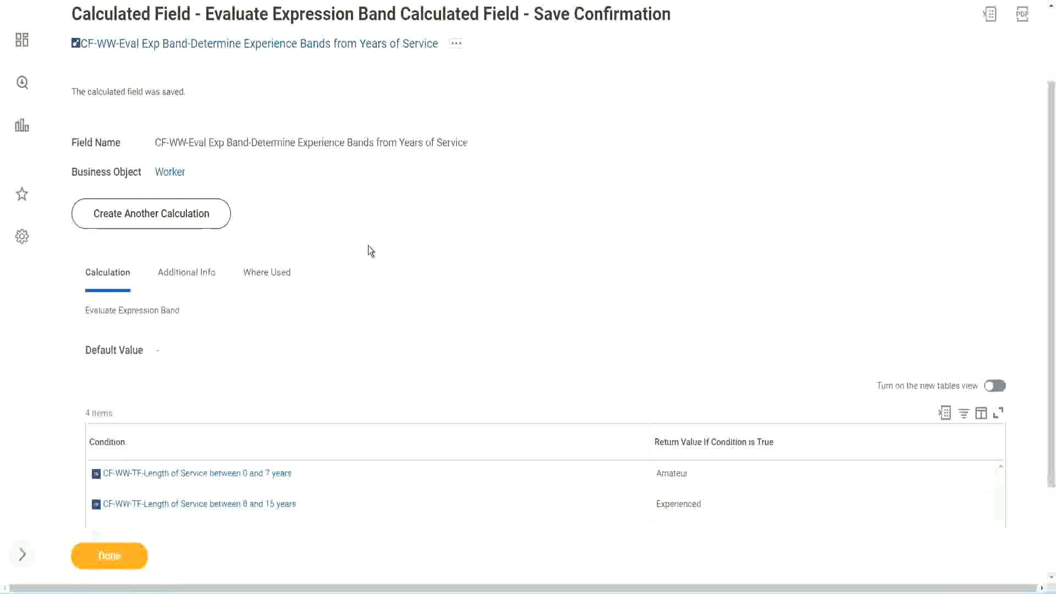
{"action": "scroll", "coordinate": [368, 245], "scroll_direction": "down", "scroll_amount": 2}
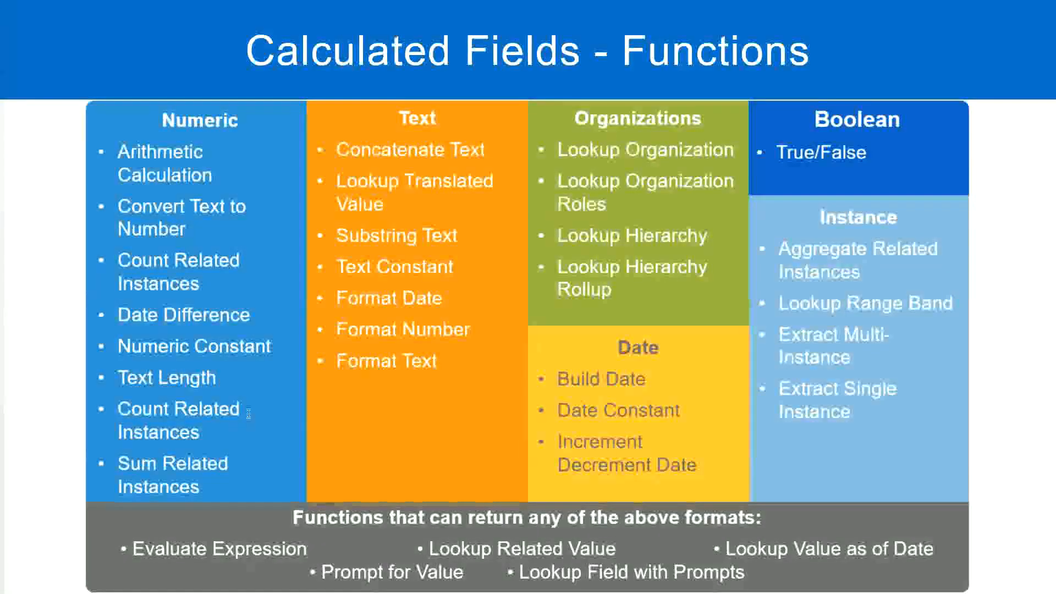
Step: Switch back to Workday and open the WW Employee Details custom report for editing
{"action": "key", "text": "alt+Tab"}
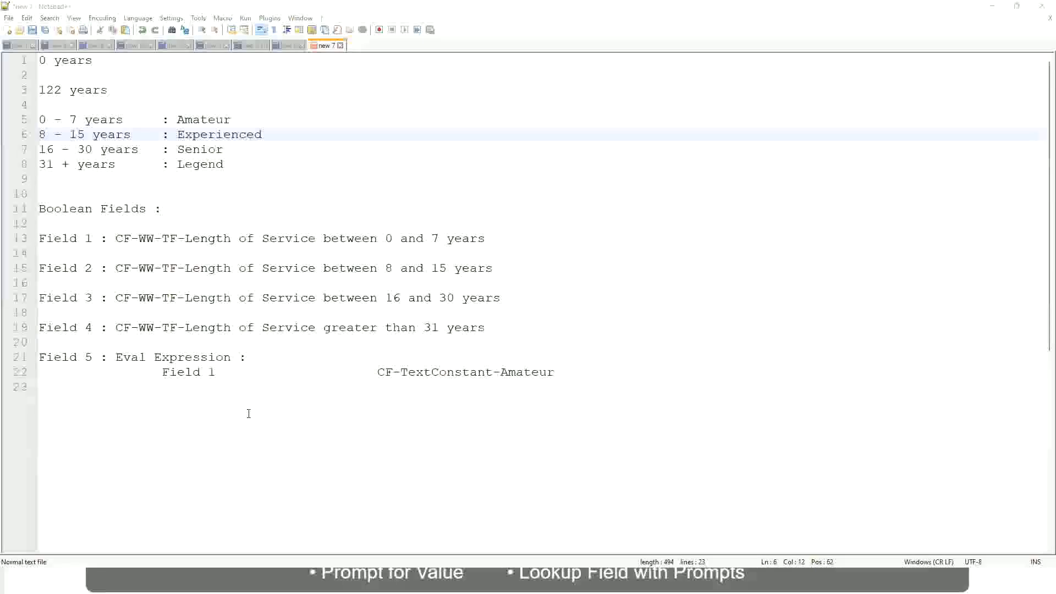
{"action": "key", "text": "alt+Tab"}
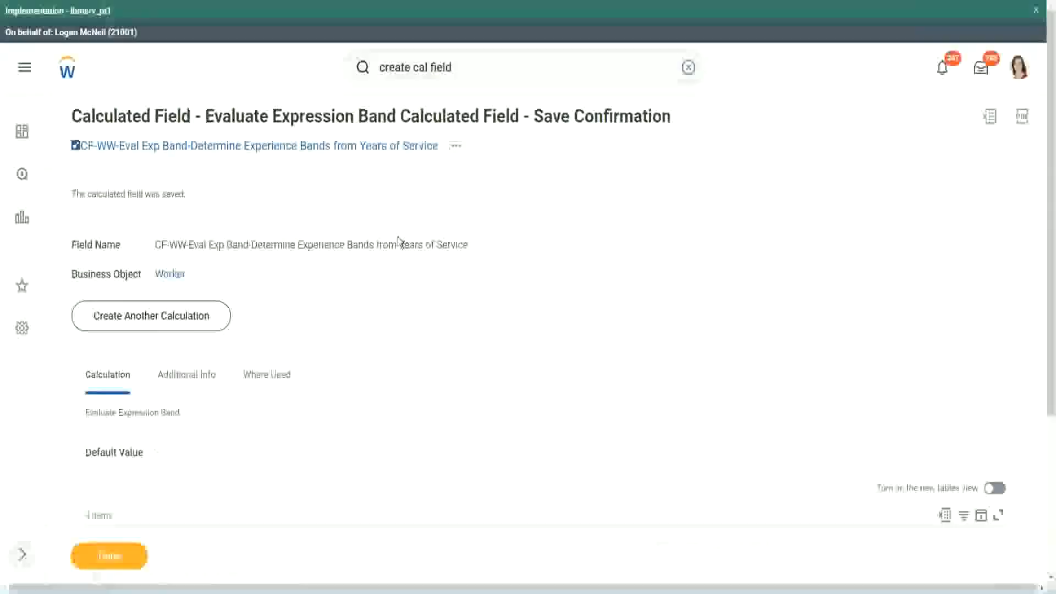
{"action": "scroll", "coordinate": [398, 236], "scroll_direction": "down", "scroll_amount": 5}
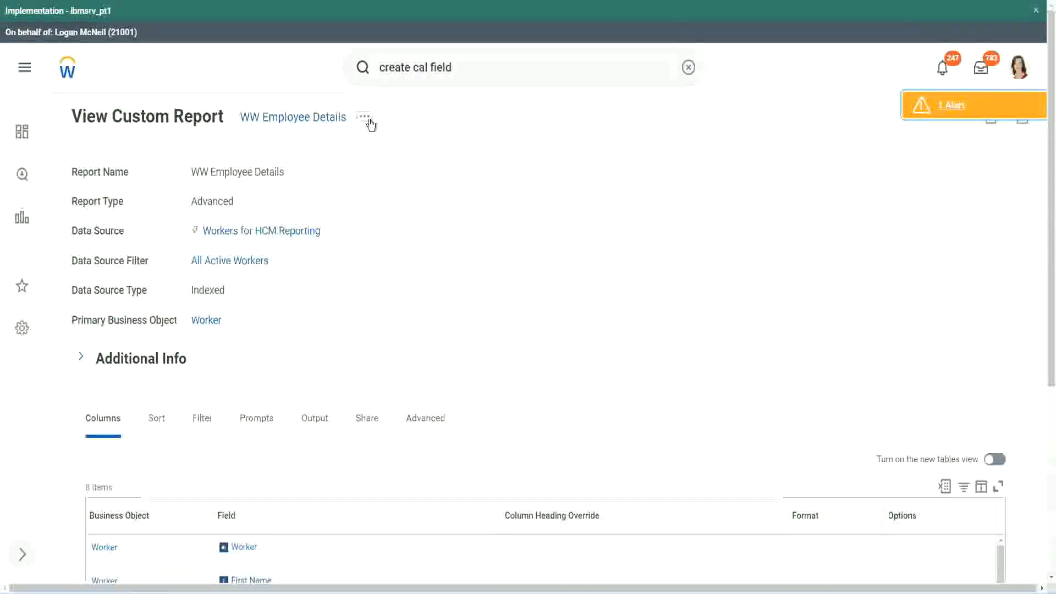
{"action": "left_click", "coordinate": [365, 117]}
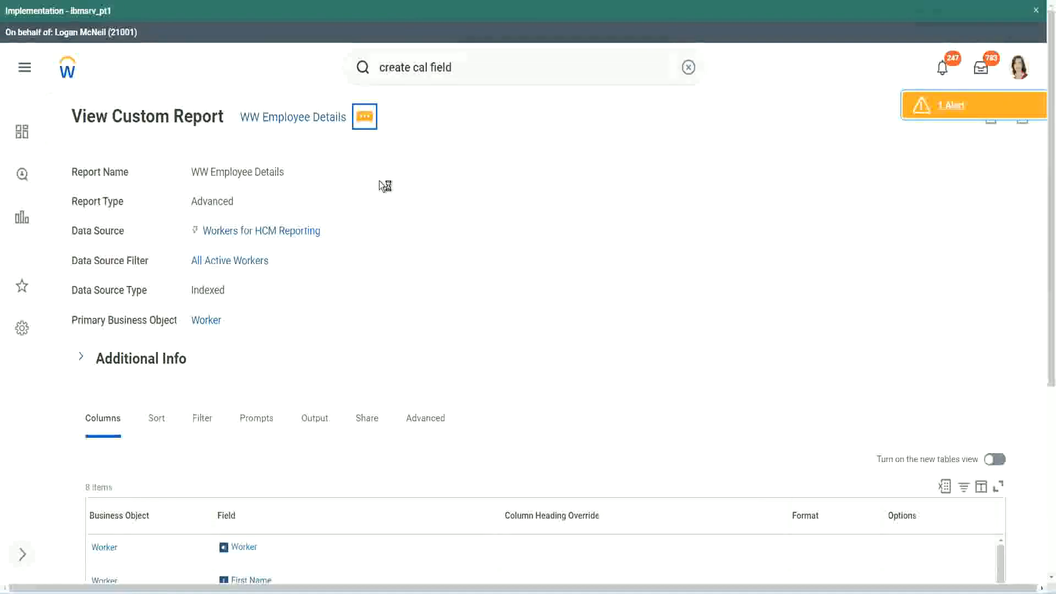
{"action": "mouse_move", "coordinate": [460, 182]}
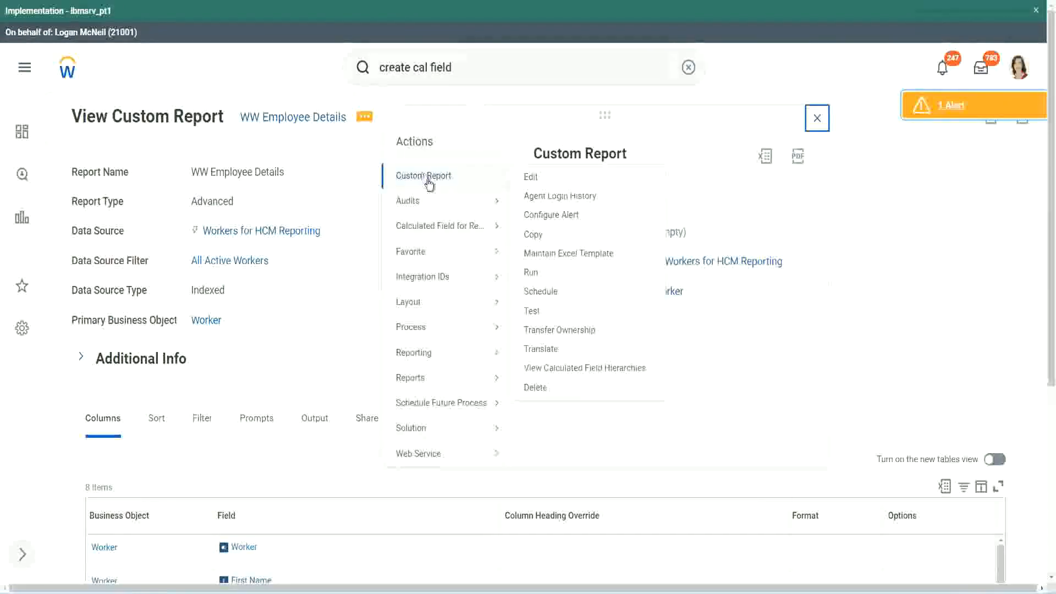
{"action": "left_click", "coordinate": [531, 177]}
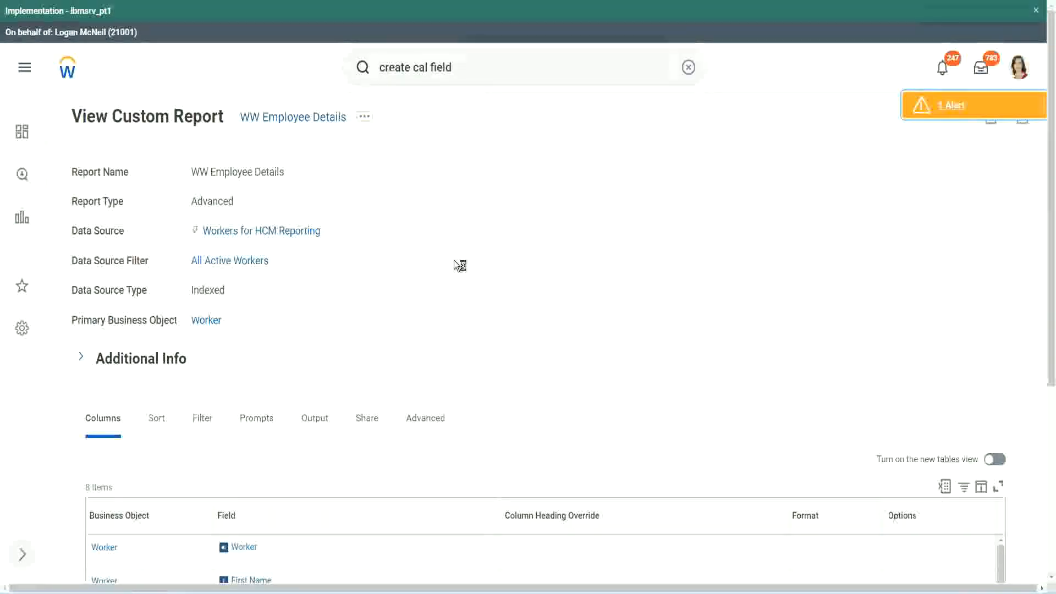
{"action": "scroll", "coordinate": [454, 260], "scroll_direction": "down", "scroll_amount": 1}
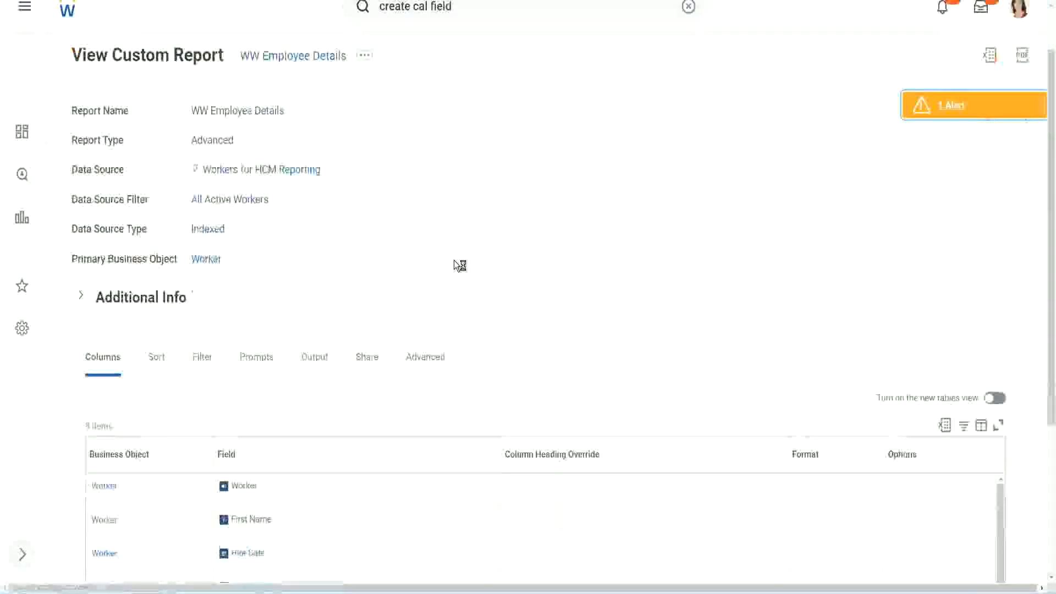
{"action": "scroll", "coordinate": [454, 259], "scroll_direction": "down", "scroll_amount": 4}
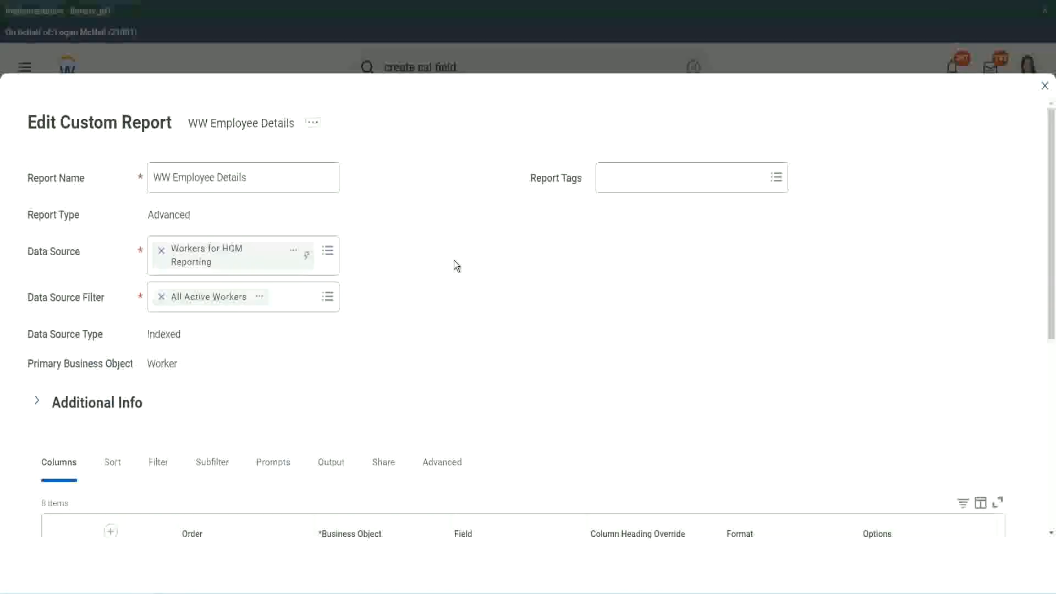
Step: Add a Worker column row below Experience Bands and copy that row's field name into the new row's field search
{"action": "scroll", "coordinate": [455, 264], "scroll_direction": "down", "scroll_amount": 8}
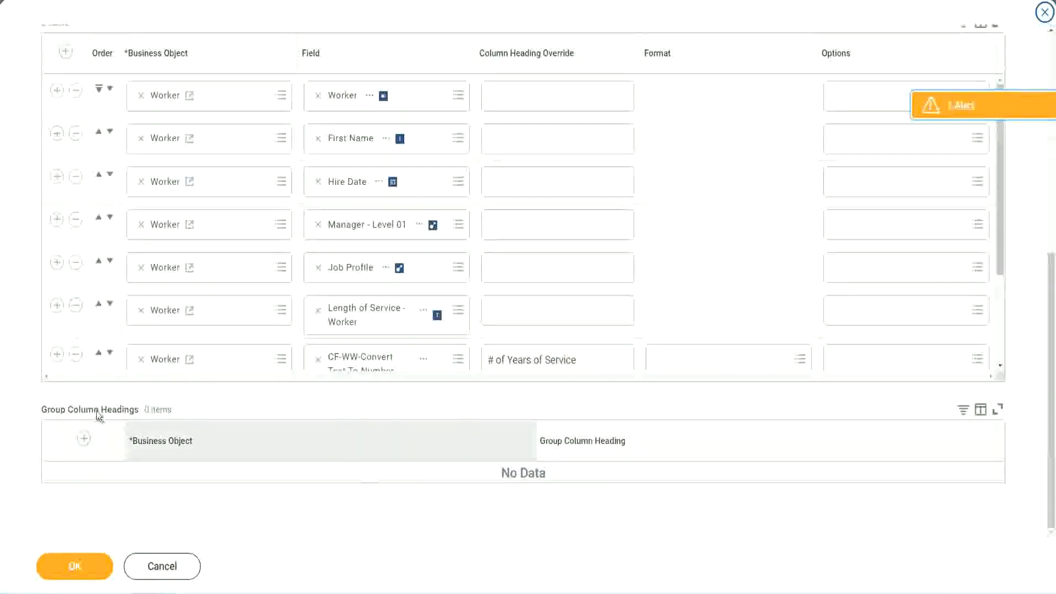
{"action": "scroll", "coordinate": [221, 269], "scroll_direction": "down", "scroll_amount": 3}
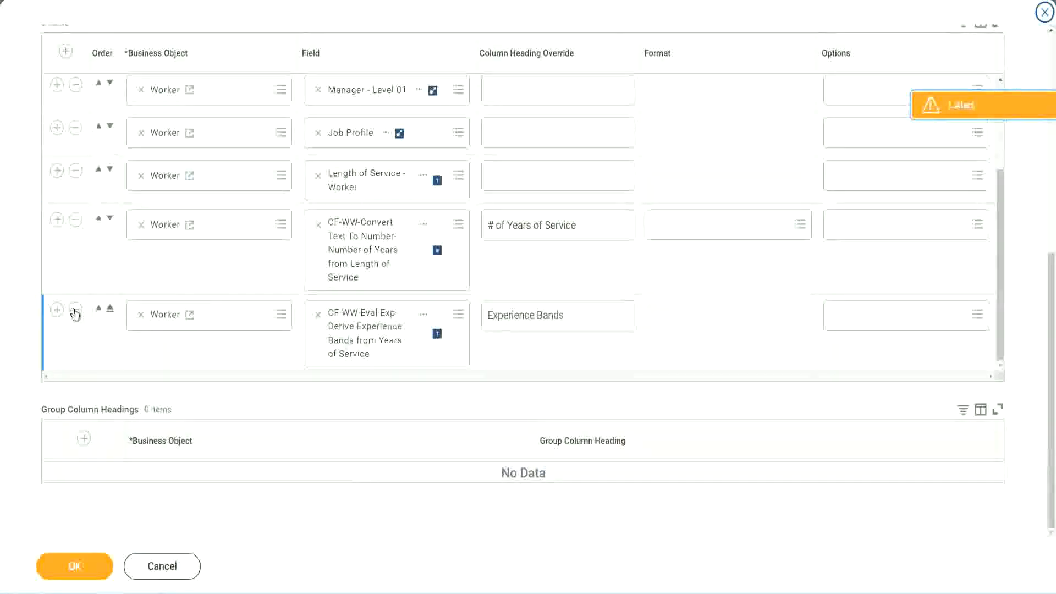
{"action": "left_click", "coordinate": [57, 309]}
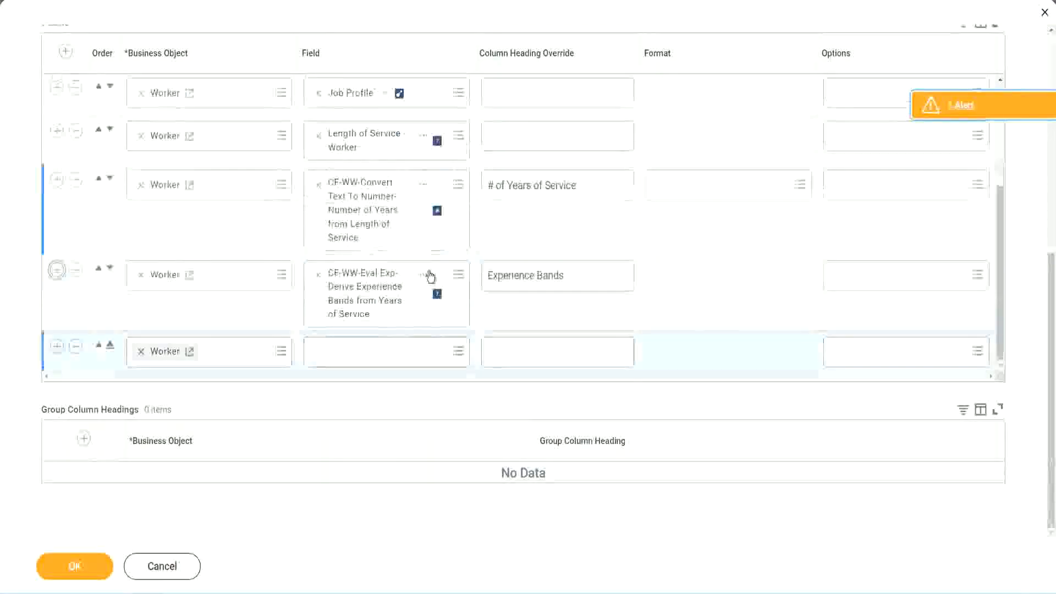
{"action": "right_click", "coordinate": [367, 297]}
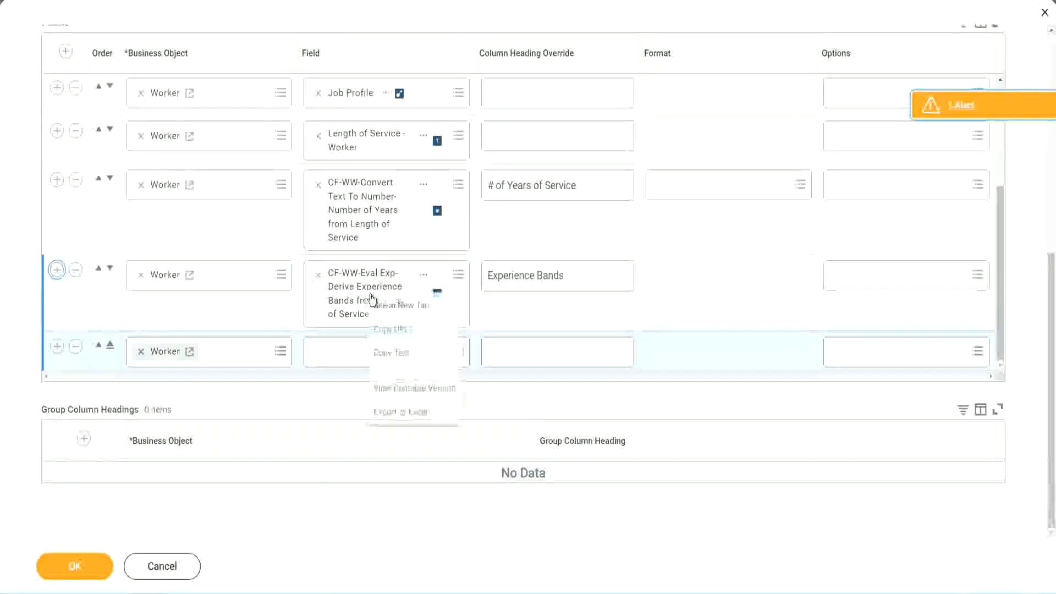
{"action": "left_click", "coordinate": [398, 352]}
{"action": "left_click", "coordinate": [331, 358]}
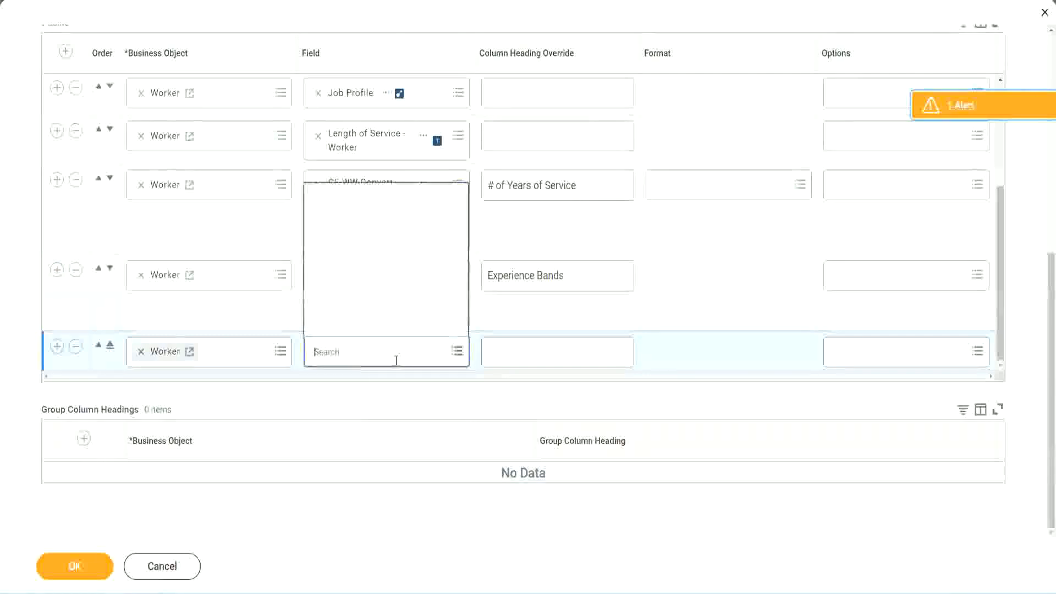
{"action": "type", "text": "CF-WW-Eval Exp-Derive Experience Bands from Years of Service"}
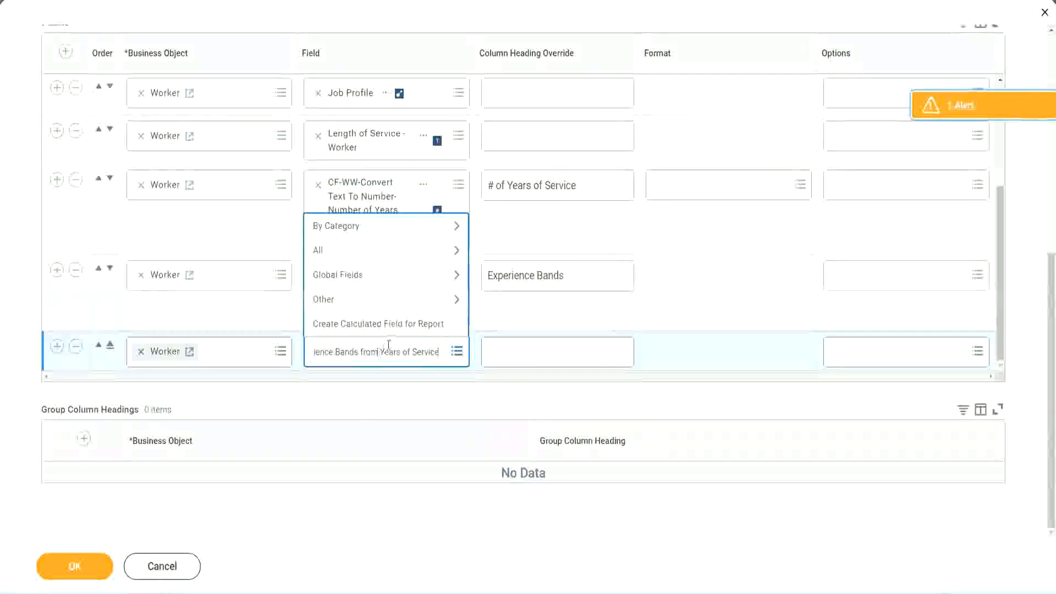
Step: Shorten the new row's field search text to CF-WW-Eval Exp Band and run the search
{"action": "key", "text": "ctrl+a"}
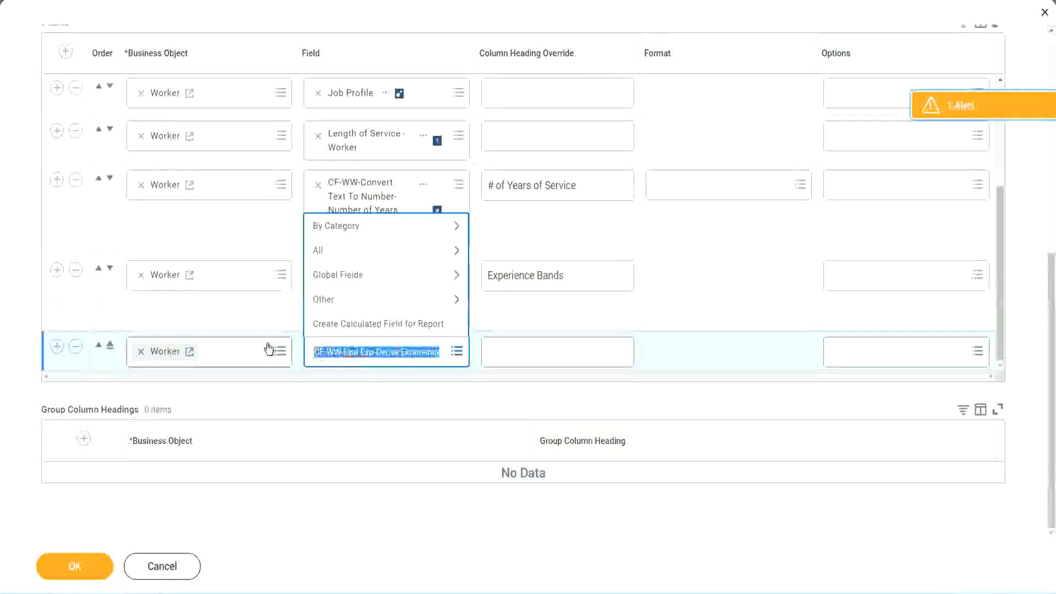
{"action": "left_click", "coordinate": [394, 361]}
{"action": "type", "text": "Band"}
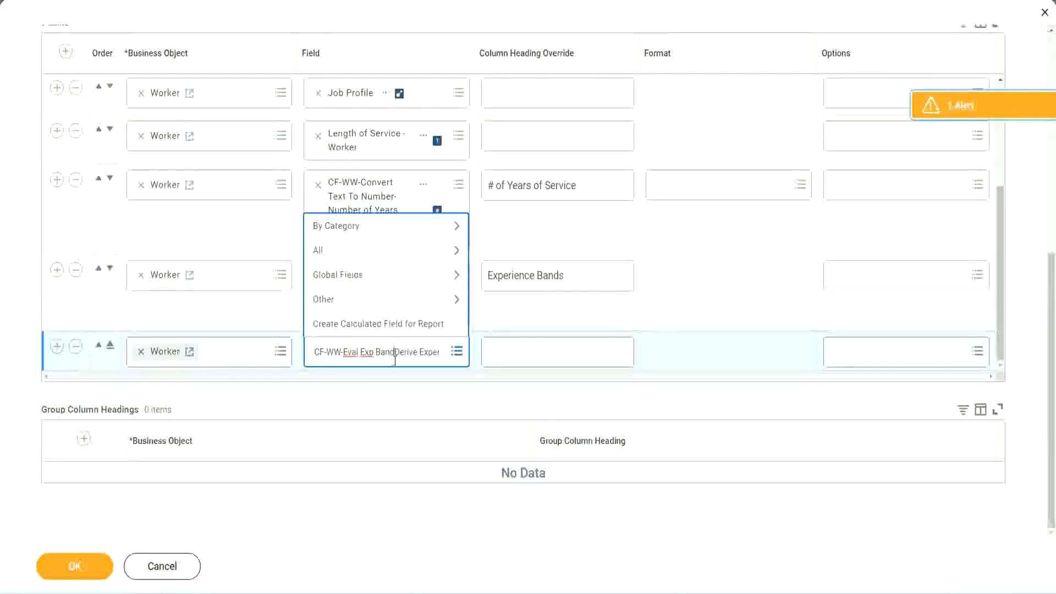
{"action": "key", "text": "Delete"}
{"action": "key", "text": "Delete"}
{"action": "key", "text": "Delete"}
{"action": "key", "text": "Delete"}
{"action": "key", "text": "Delete"}
{"action": "key", "text": "Delete"}
{"action": "key", "text": "Delete"}
{"action": "key", "text": "Delete"}
{"action": "key", "text": "Delete"}
{"action": "key", "text": "Delete"}
{"action": "key", "text": "Delete"}
{"action": "key", "text": "Delete"}
{"action": "key", "text": "Delete"}
{"action": "key", "text": "Delete"}
{"action": "key", "text": "Delete"}
{"action": "key", "text": "Delete"}
{"action": "key", "text": "Delete"}
{"action": "key", "text": "Delete"}
{"action": "key", "text": "Delete"}
{"action": "key", "text": "Delete"}
{"action": "key", "text": "Return"}
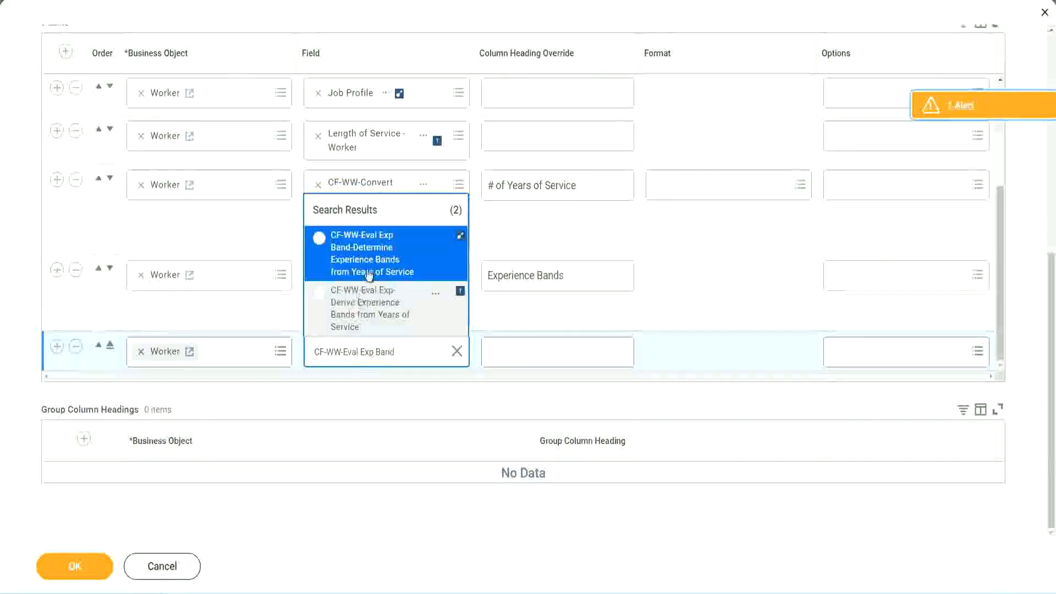
Step: Set the new row's field to CF-WW-Eval Exp Band-Determine Experience Bands from Years of Service and copy the Experience Bands heading override into that row
{"action": "left_click", "coordinate": [385, 260]}
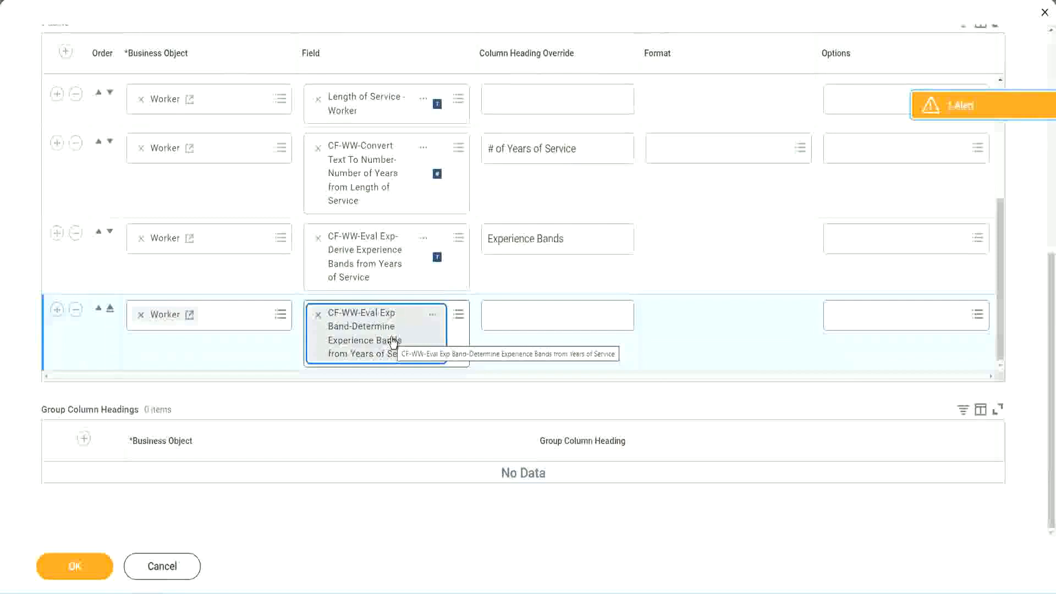
{"action": "left_click", "coordinate": [581, 238]}
{"action": "key", "text": "ctrl+c"}
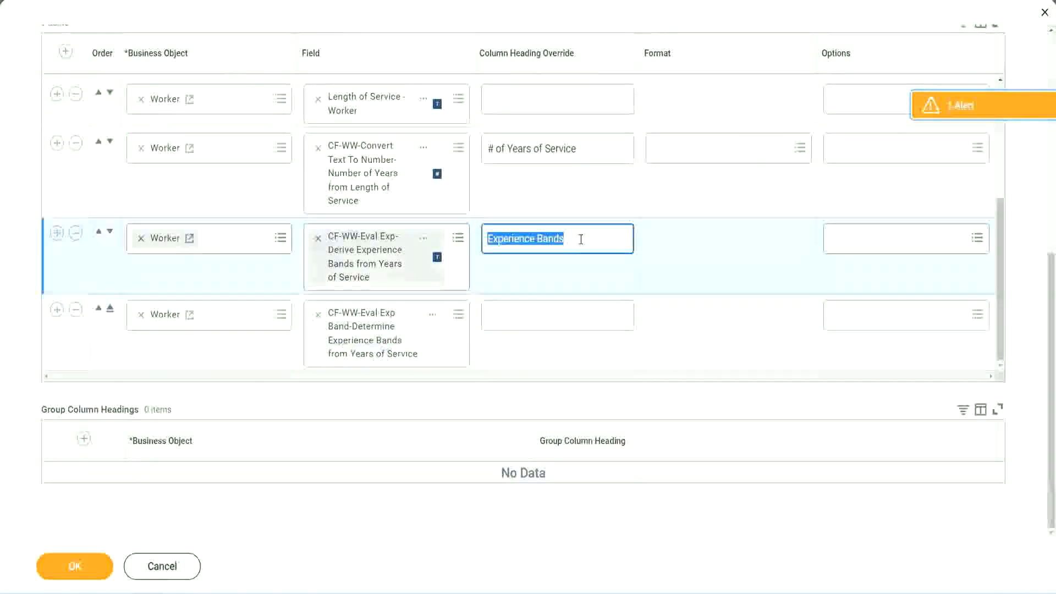
{"action": "left_click", "coordinate": [512, 314]}
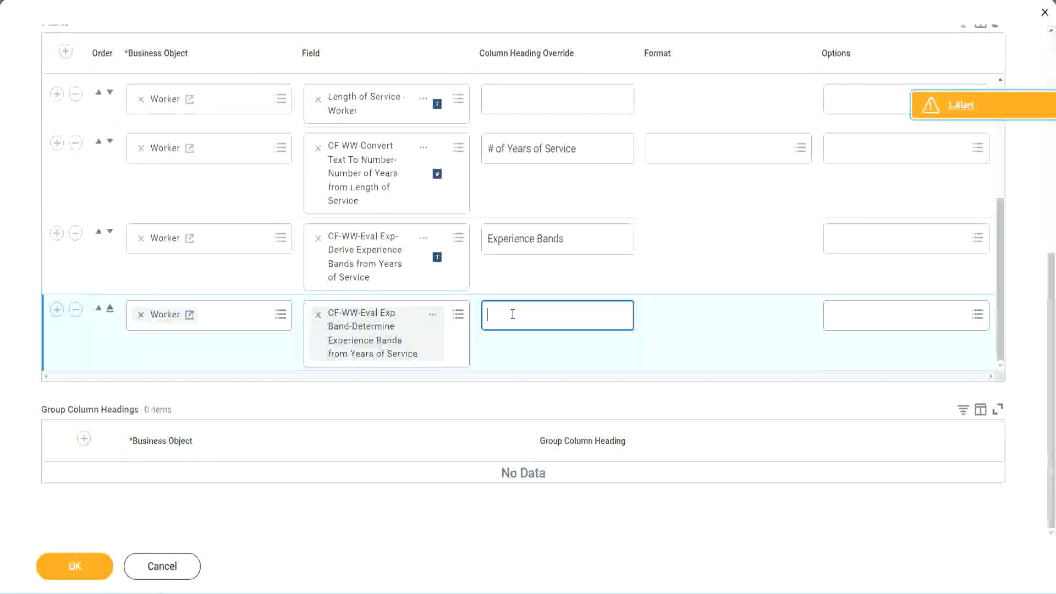
{"action": "key", "text": "ctrl+v"}
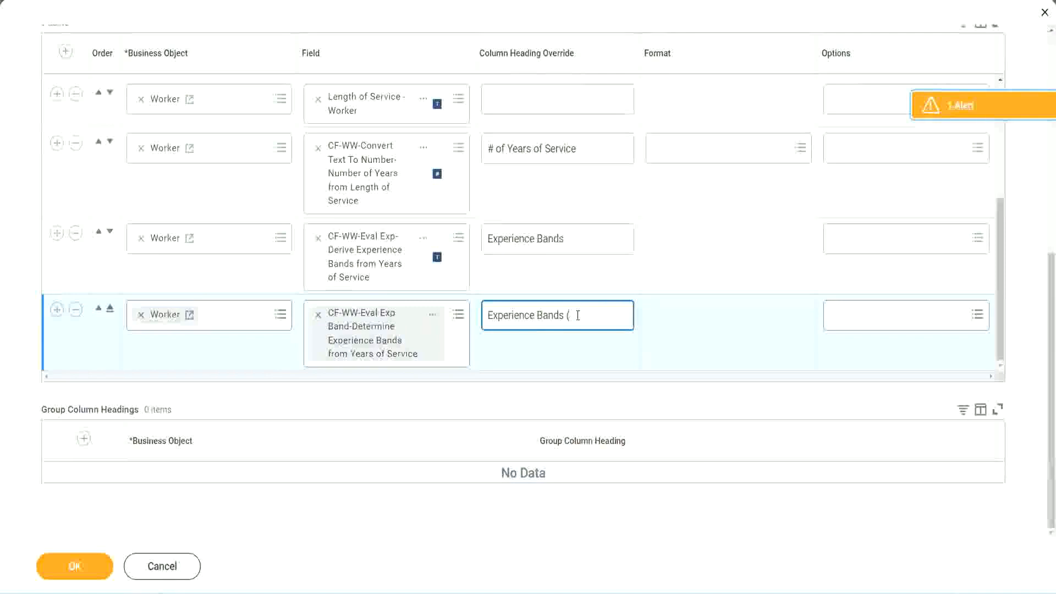
Step: Extend the new row's column heading override to Experience Bands (Eval Exp Bands) and submit the report changes
{"action": "type", "text": "Eval E"}
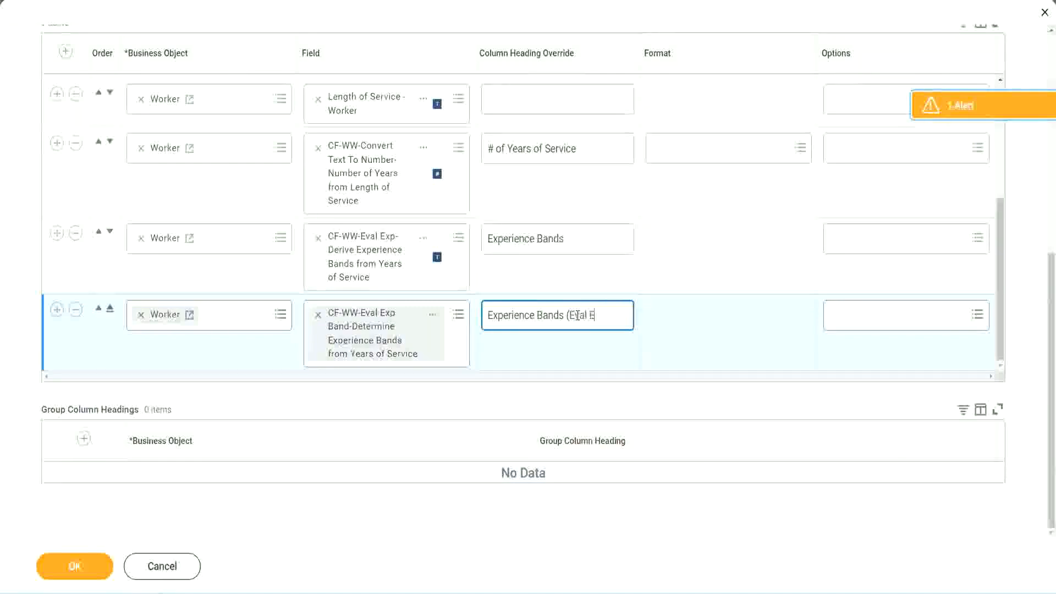
{"action": "type", "text": "xp Bands)"}
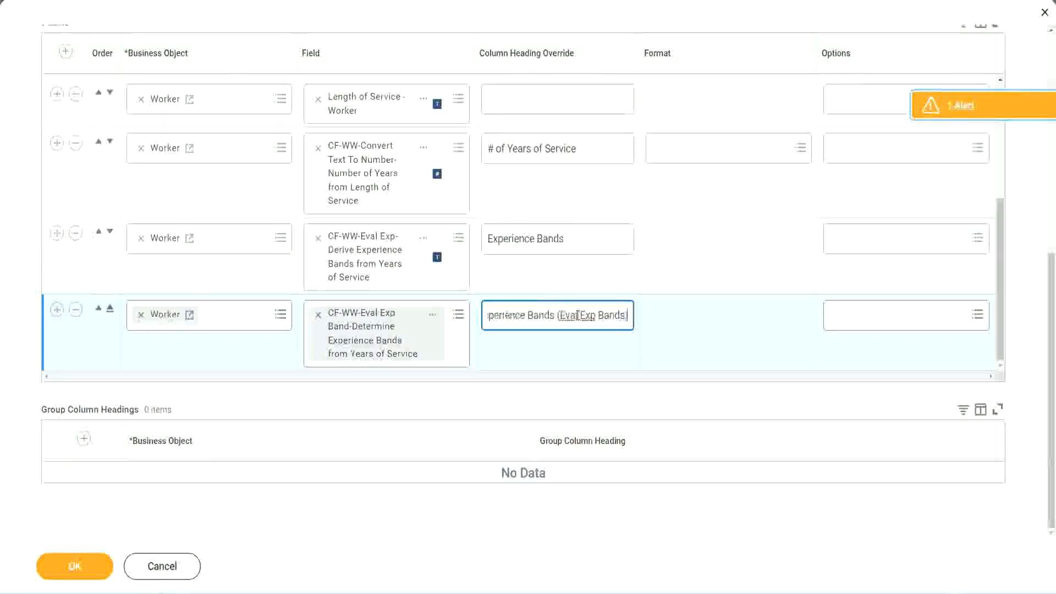
{"action": "double_click", "coordinate": [588, 315]}
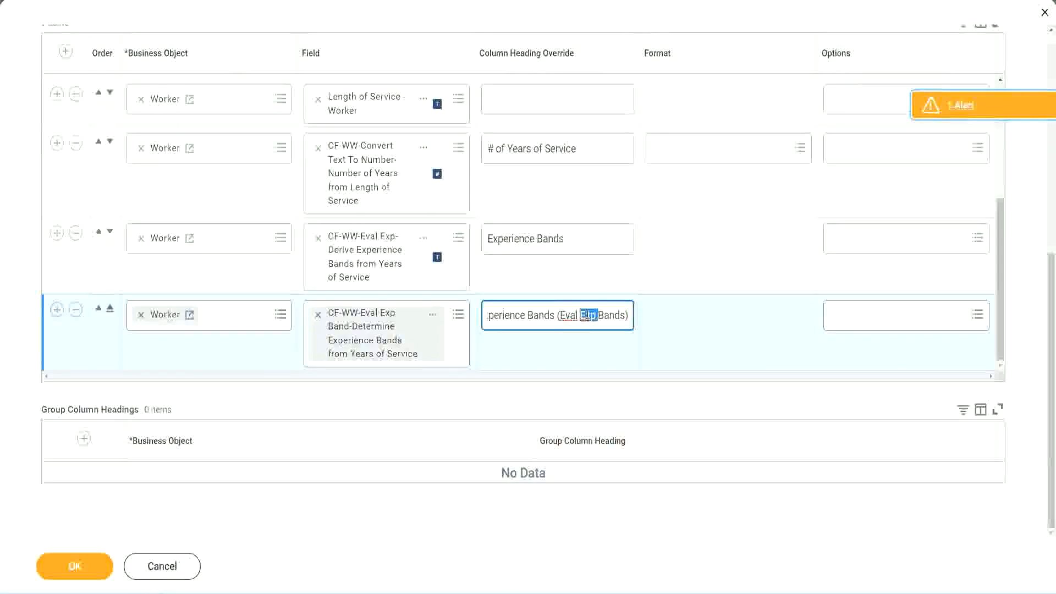
{"action": "left_click", "coordinate": [608, 308]}
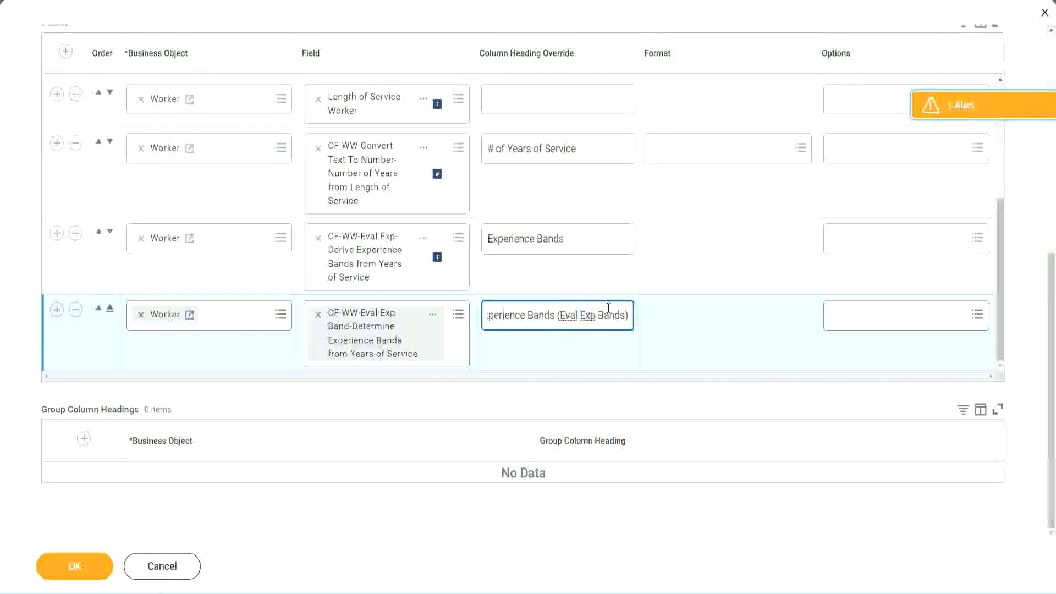
{"action": "left_click", "coordinate": [81, 572]}
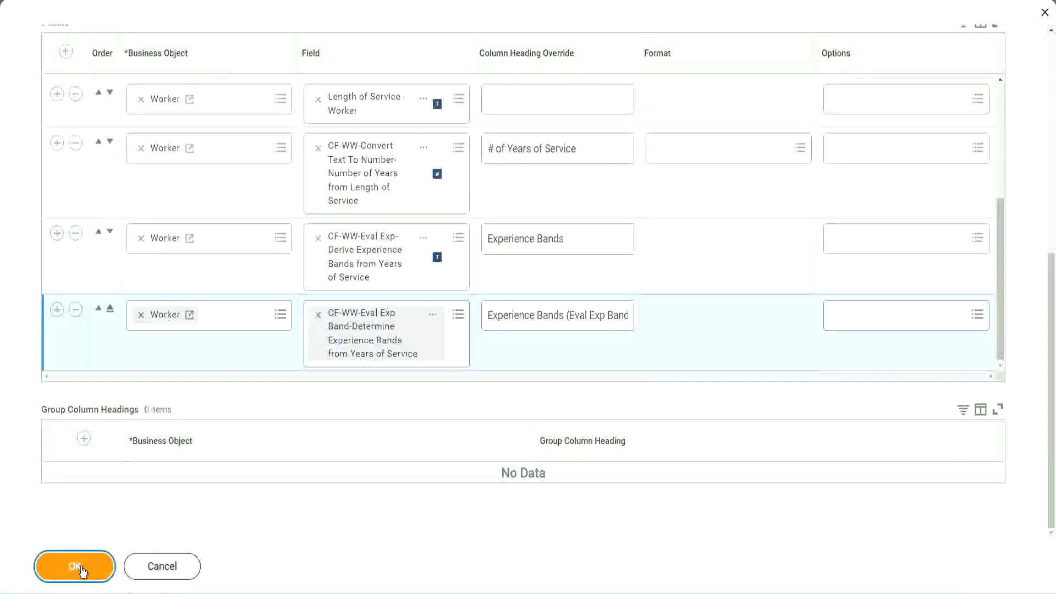